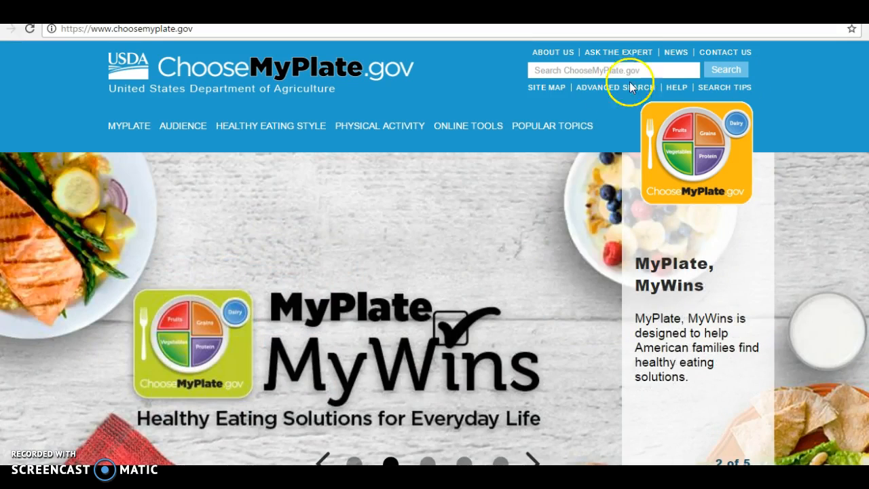
- Browse the ChooseMyPlate.gov home page, then open SuperTracker from the Online Tools menu
mouse_move(541, 127)
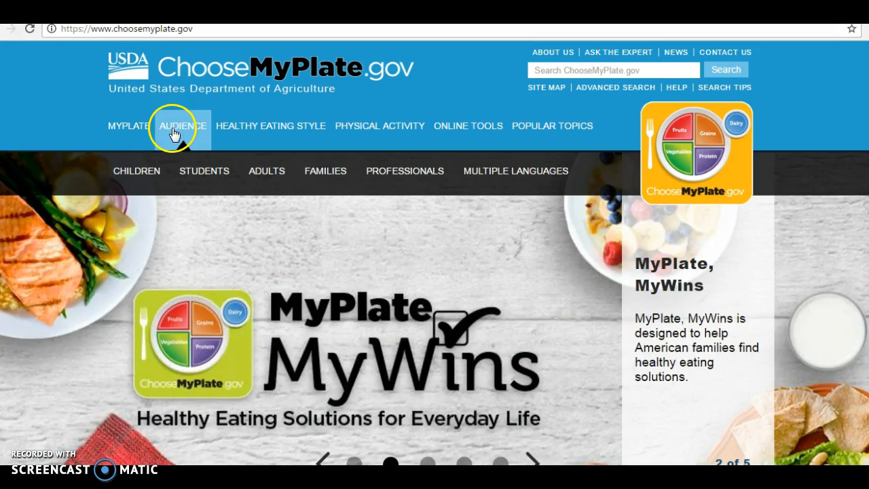
mouse_move(138, 129)
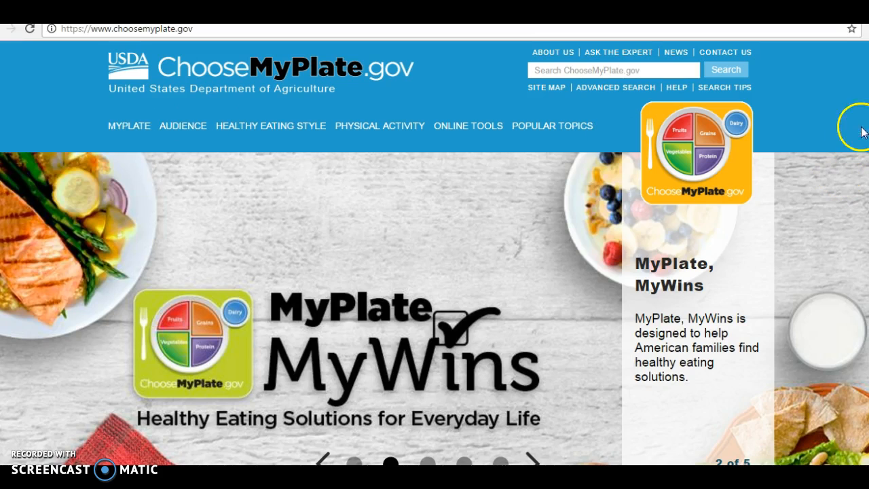
scroll(435, 254, "down", 6)
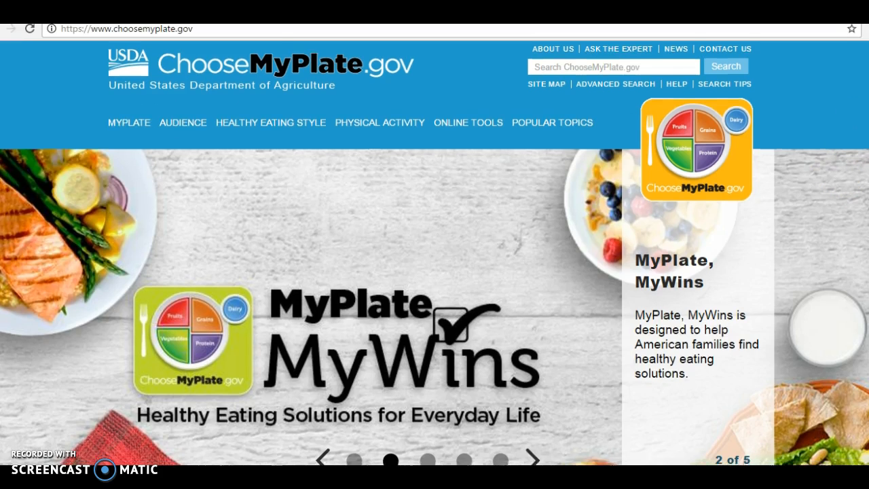
scroll(435, 252, "down", 4)
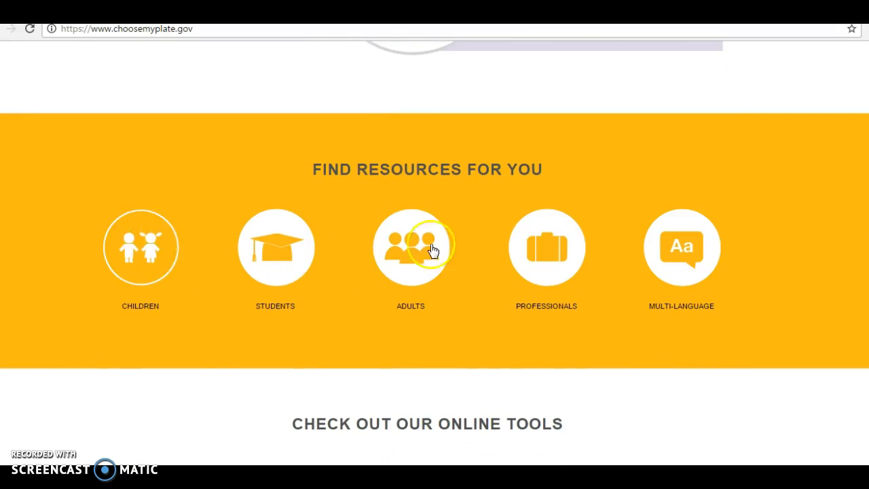
scroll(435, 251, "down", 3)
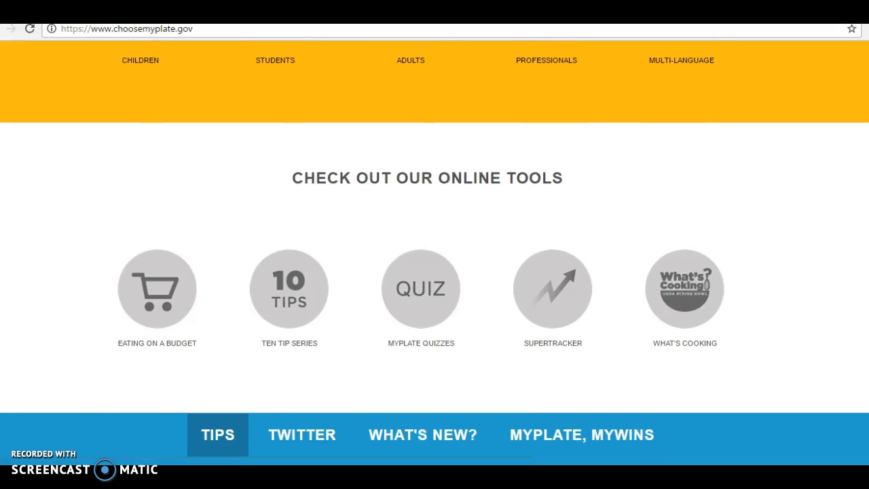
scroll(434, 251, "down", 1)
scroll(435, 251, "down", 4)
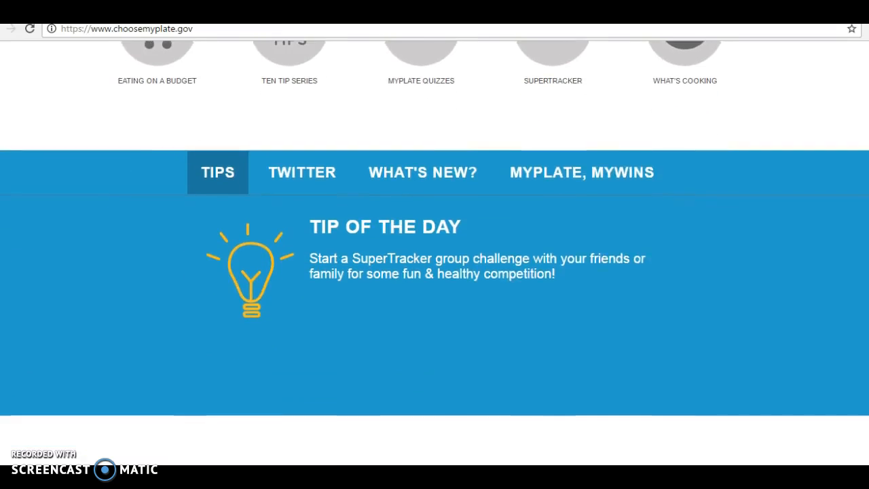
scroll(435, 251, "down", 2)
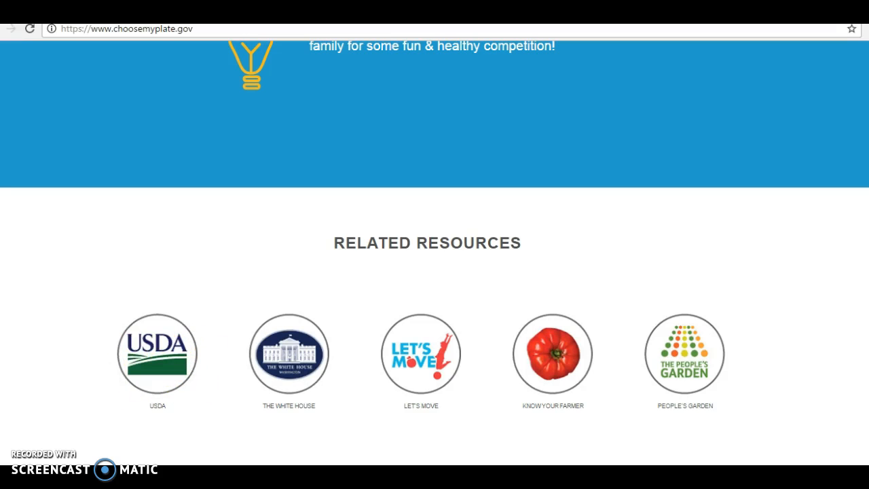
scroll(434, 252, "up", 10)
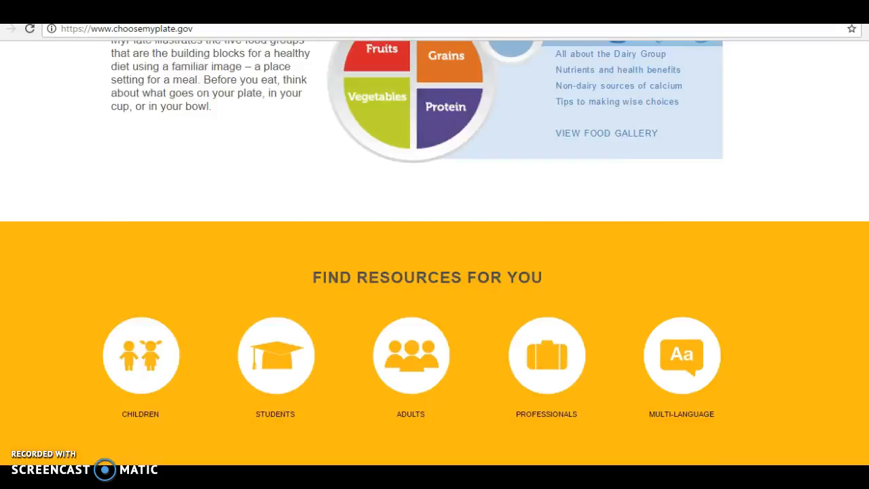
scroll(434, 251, "down", 10)
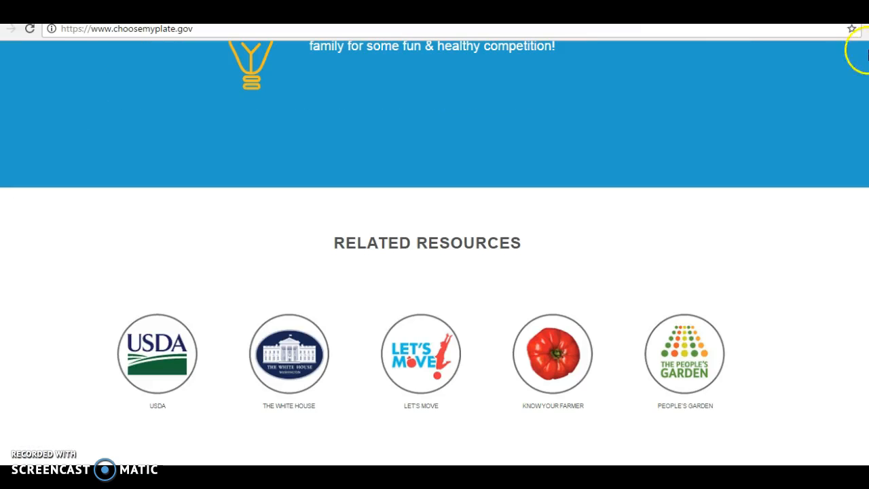
scroll(434, 251, "up", 15)
scroll(434, 251, "up", 4)
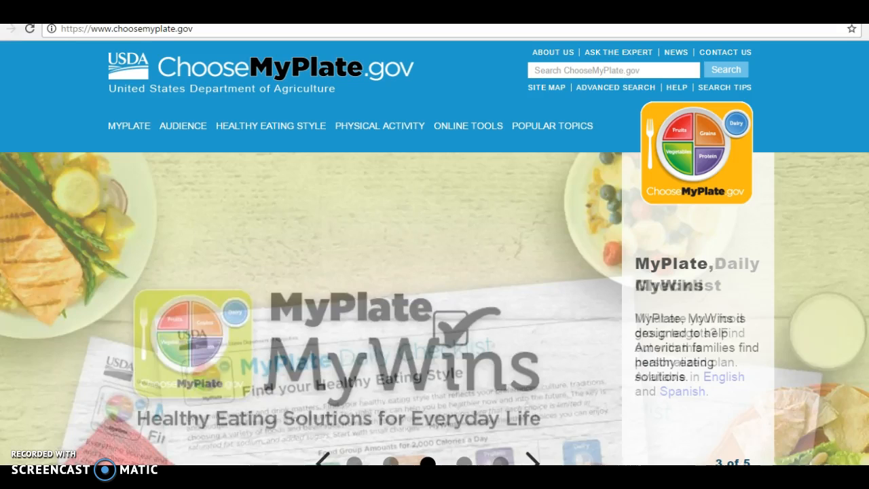
left_click(483, 128)
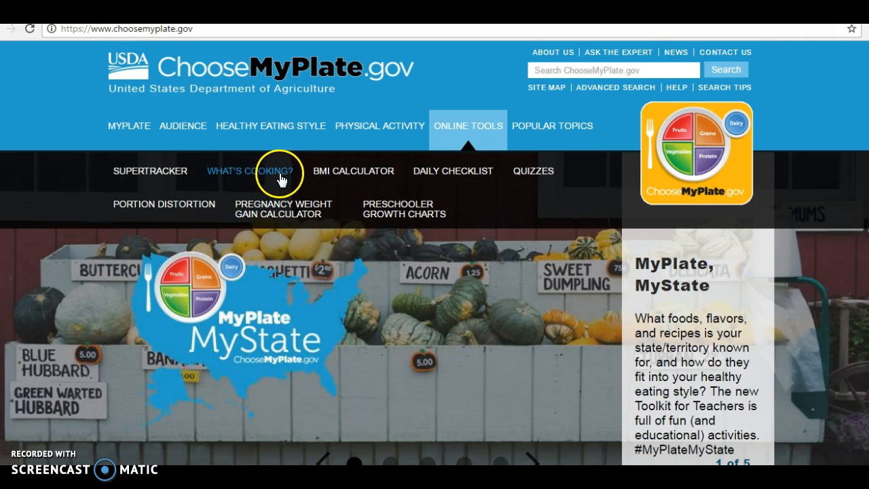
left_click(167, 176)
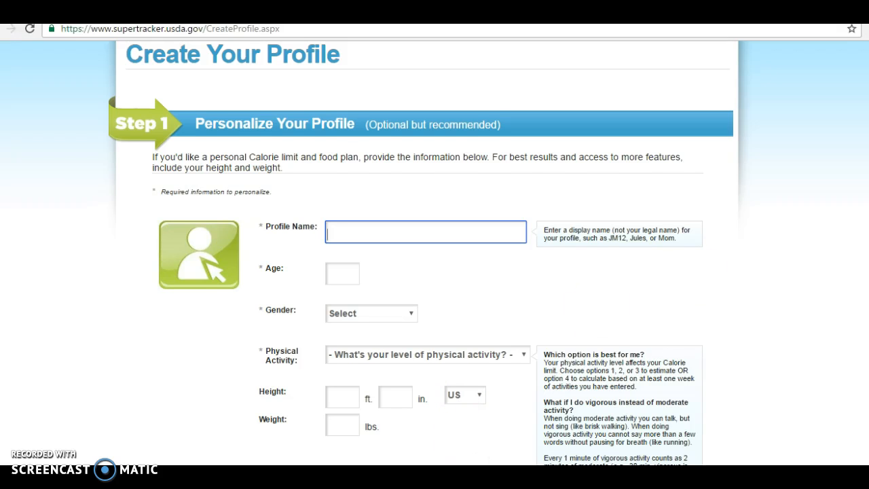
- Scroll down through the blank personalization and registration sections of the Create Your Profile form
scroll(435, 254, "down", 4)
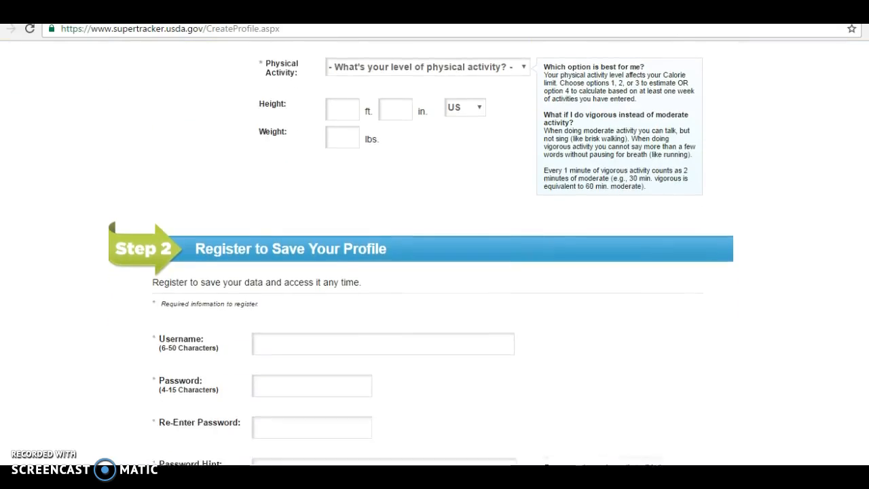
scroll(434, 254, "down", 2)
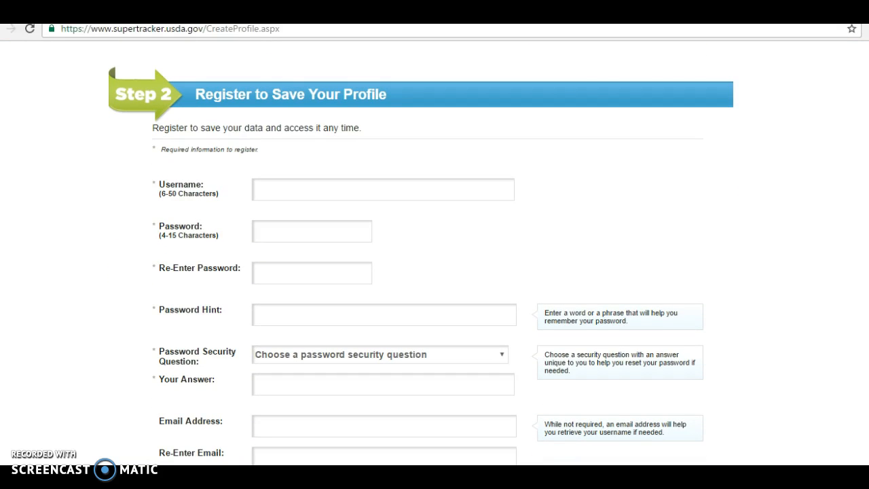
scroll(421, 260, "down", 2)
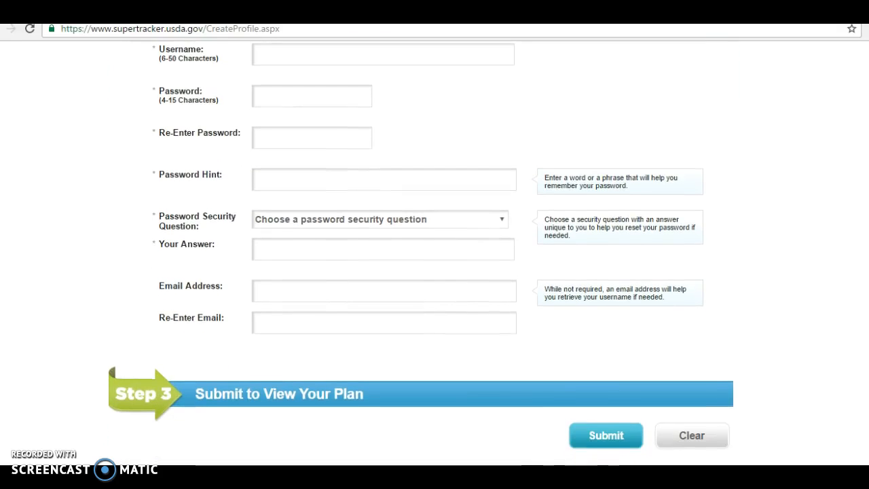
scroll(421, 260, "down", 1)
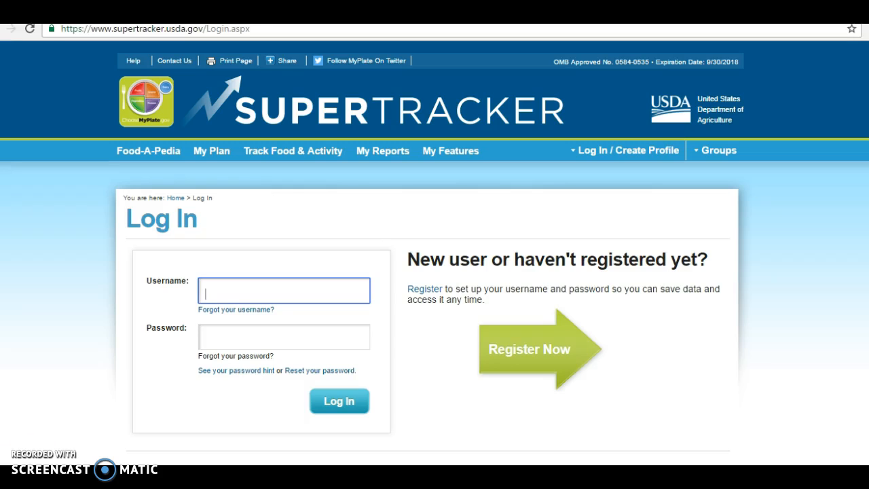
- Sign in with the account username and password and scroll the My Coach Center home page
left_click(222, 333)
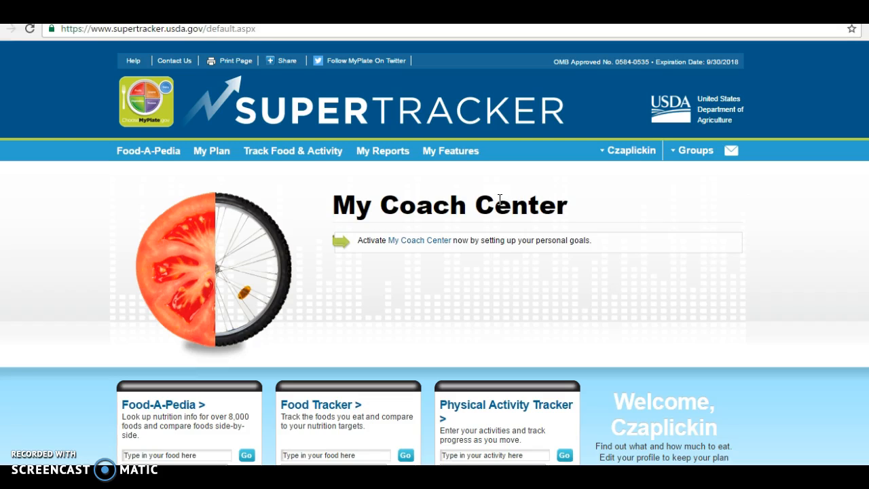
scroll(435, 251, "down", 2)
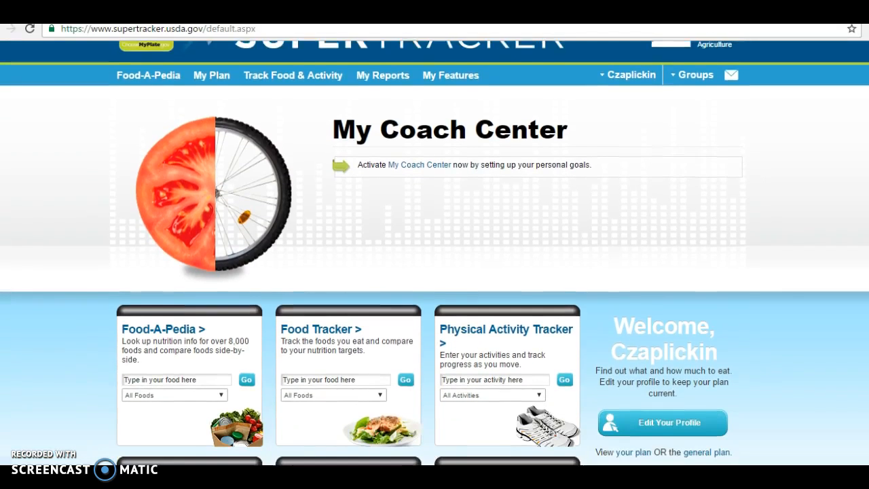
scroll(434, 251, "down", 2)
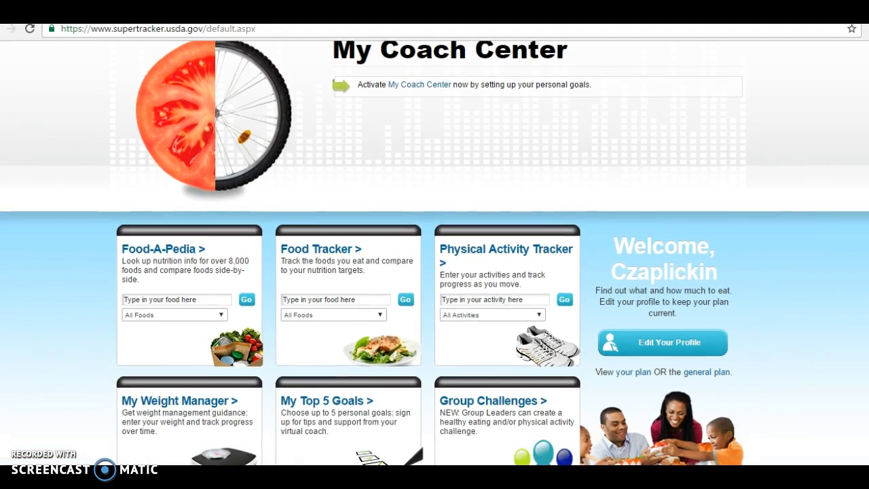
scroll(434, 251, "down", 1)
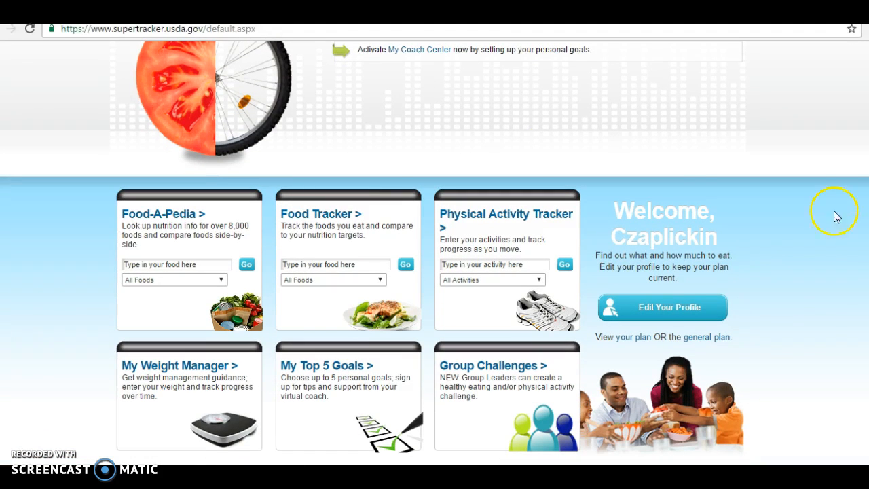
- Open the Track Food & Activity menu from the home page
left_click(325, 220)
scroll(435, 252, "up", 2)
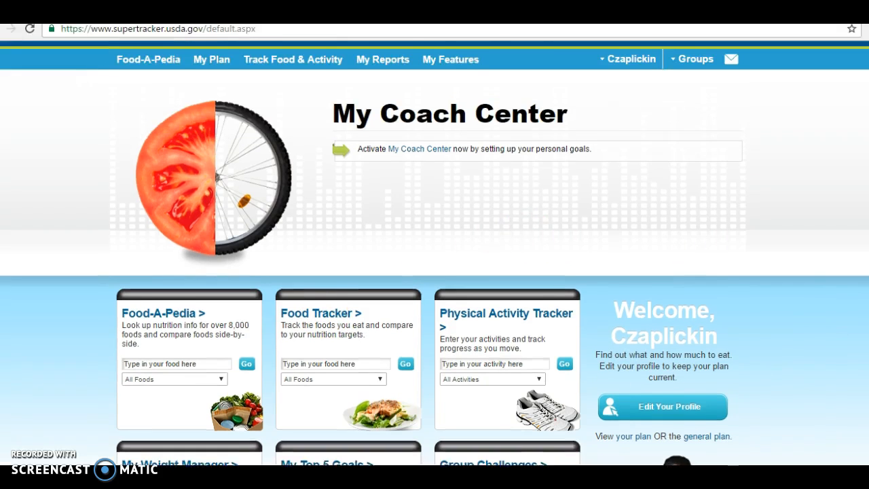
mouse_move(281, 109)
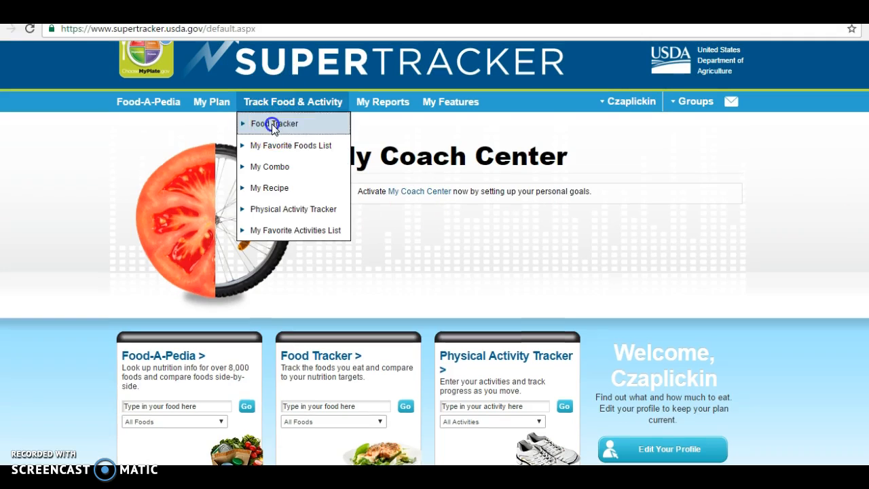
- Open the Food Tracker for 10/20/16 and review 1042 of 2000 calories and the food-group graph
left_click(272, 124)
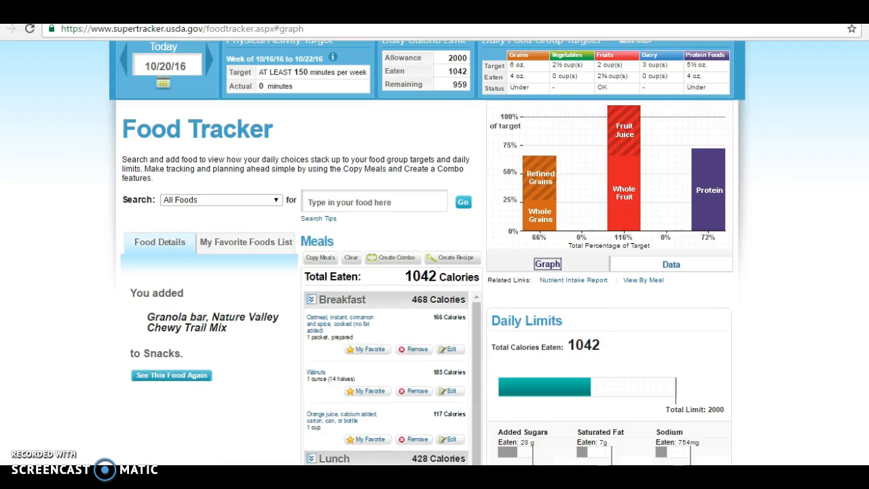
scroll(343, 263, "up", 2)
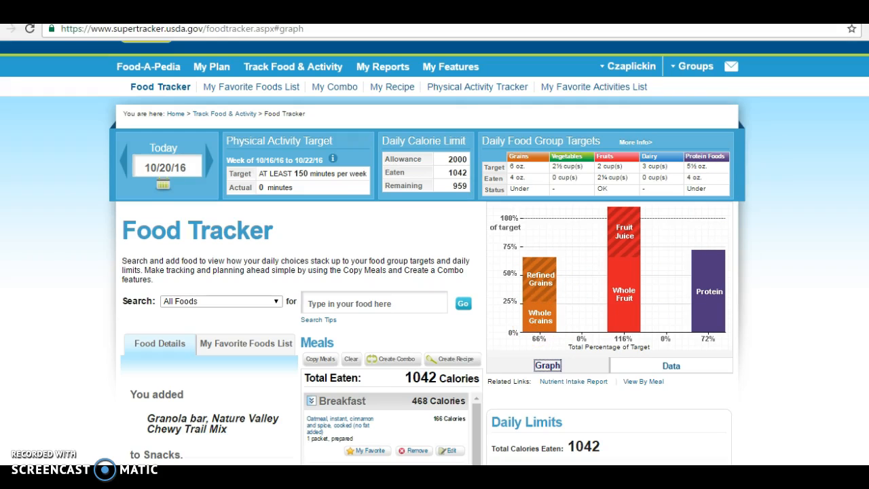
scroll(435, 254, "down", 2)
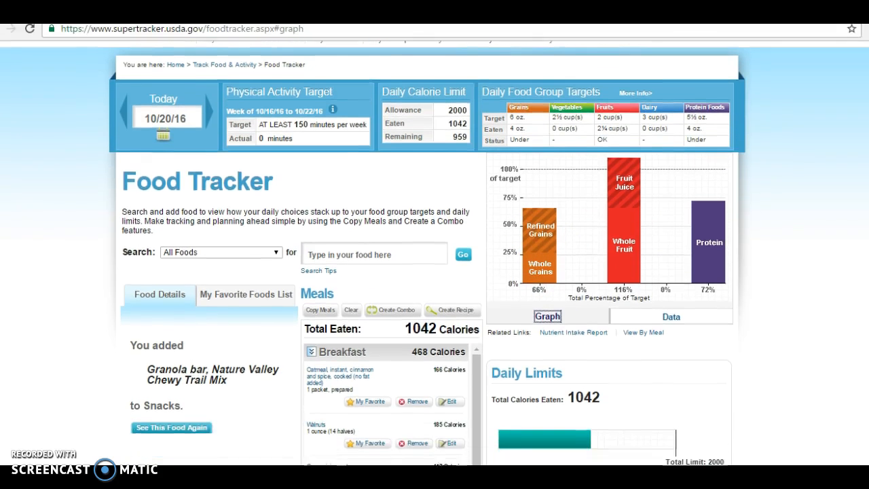
scroll(434, 253, "down", 1)
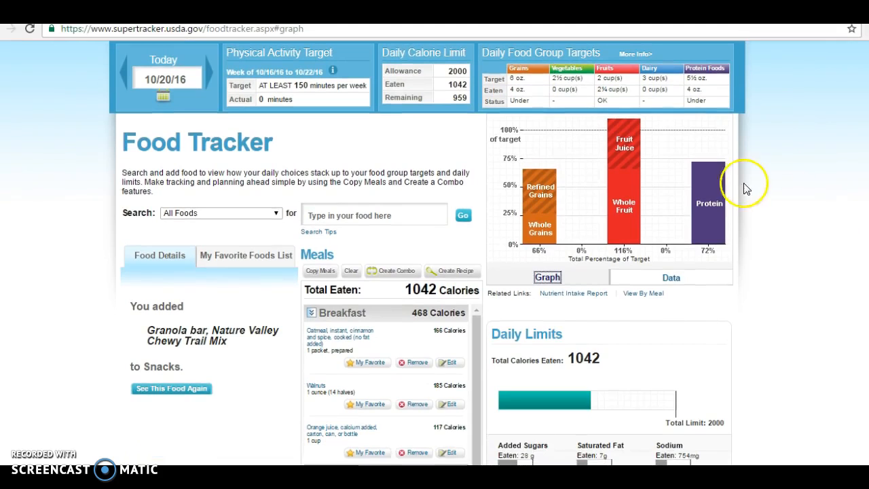
left_click(671, 279)
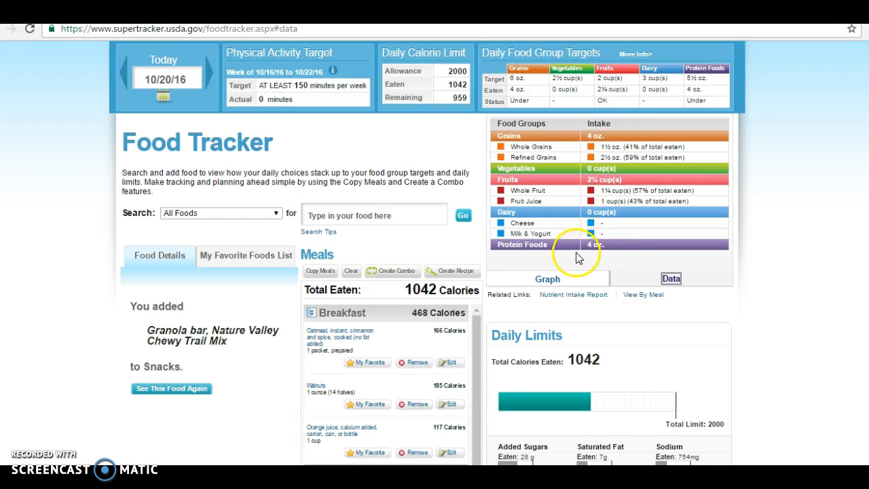
left_click(549, 281)
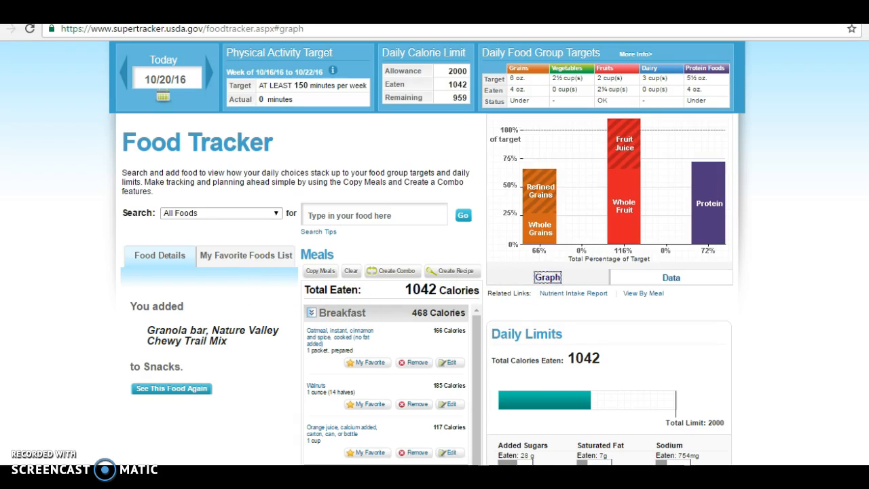
scroll(435, 252, "down", 3)
scroll(435, 271, "down", 2)
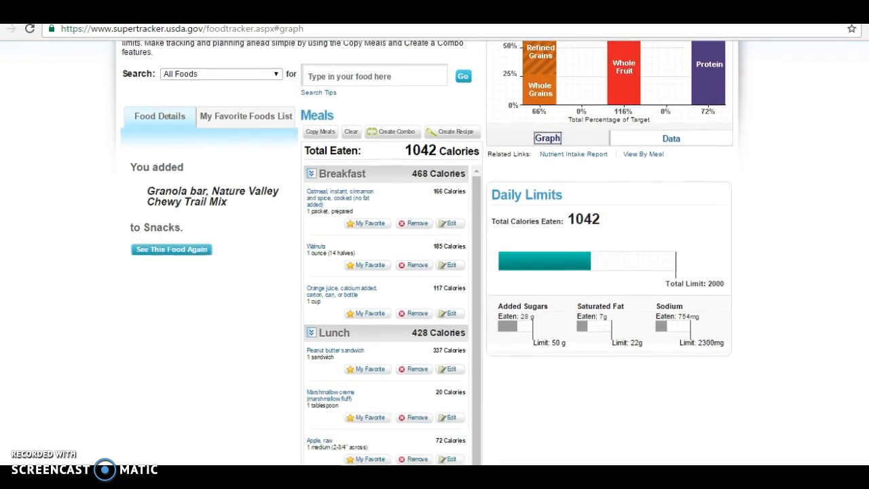
scroll(435, 272, "down", 1)
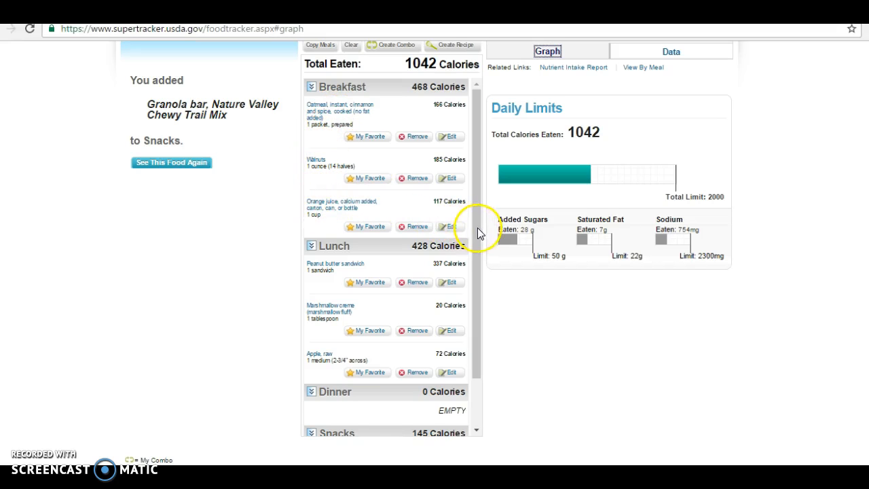
left_click_drag(479, 243, 477, 268)
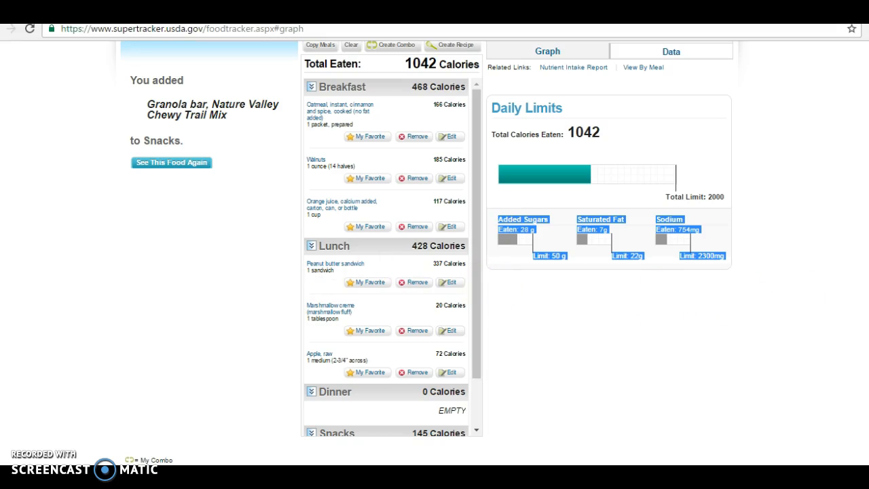
scroll(435, 251, "down", 3)
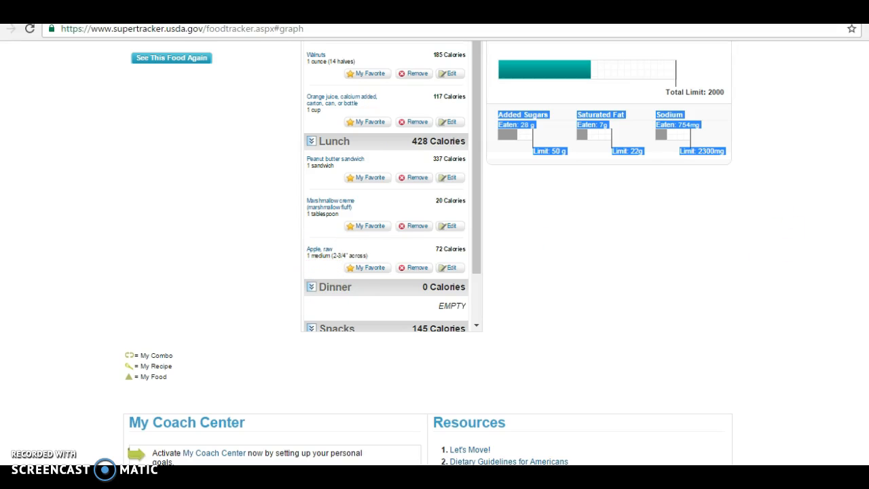
scroll(428, 254, "up", 3)
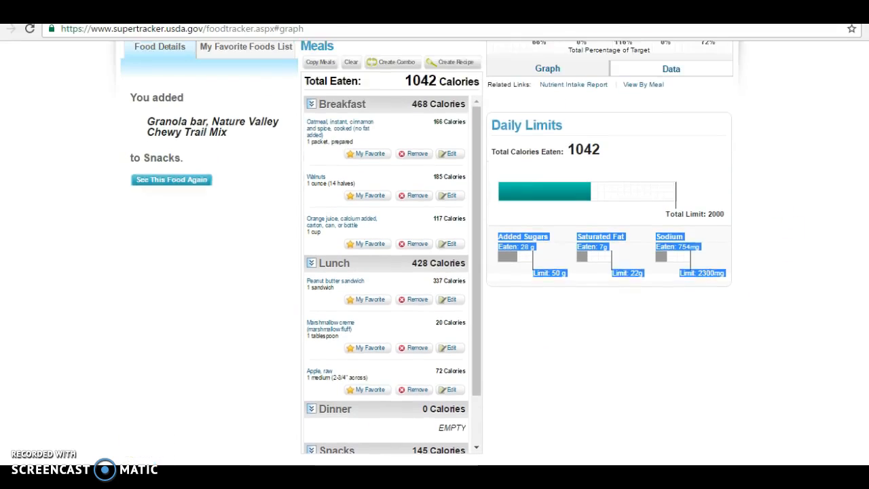
scroll(427, 254, "up", 1)
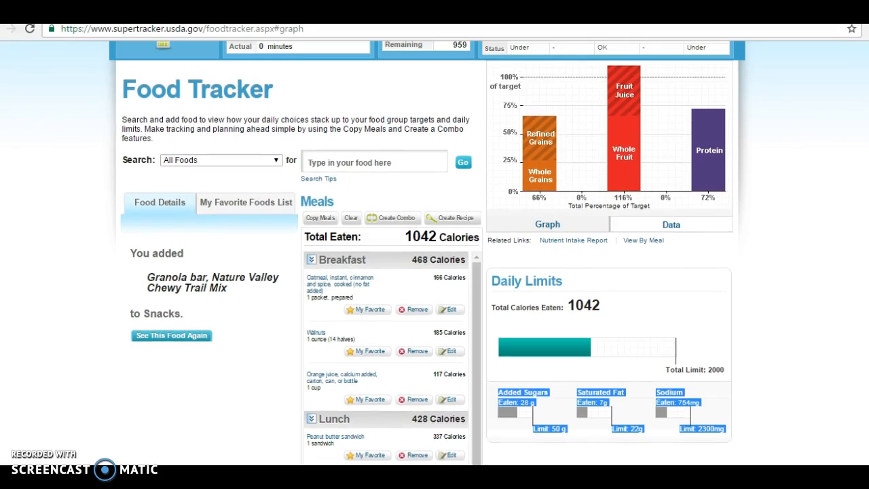
- Log 2 cups of whole wheat spaghetti with tomato sauce for Dinner
left_click(331, 166)
type("spah")
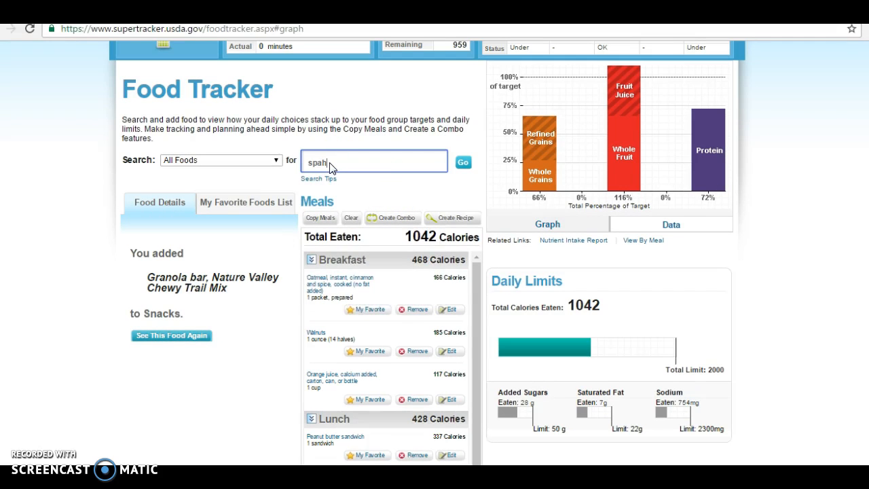
key("BackSpace")
type("gh")
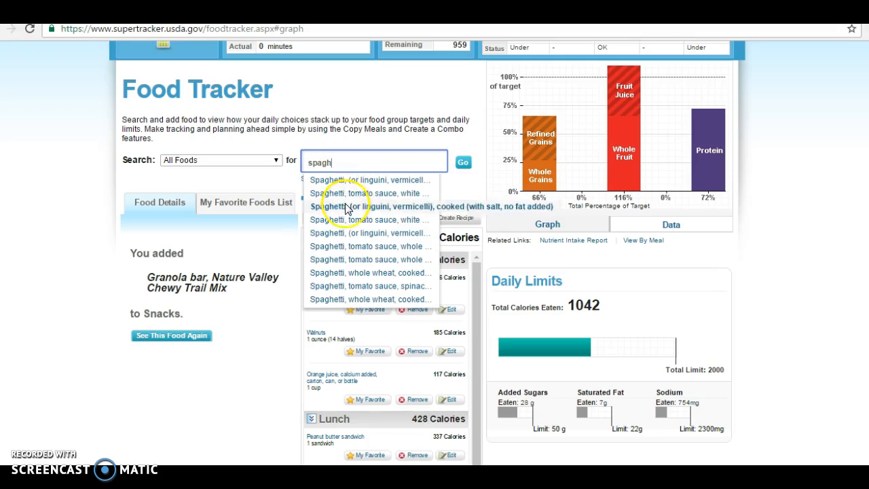
left_click(354, 247)
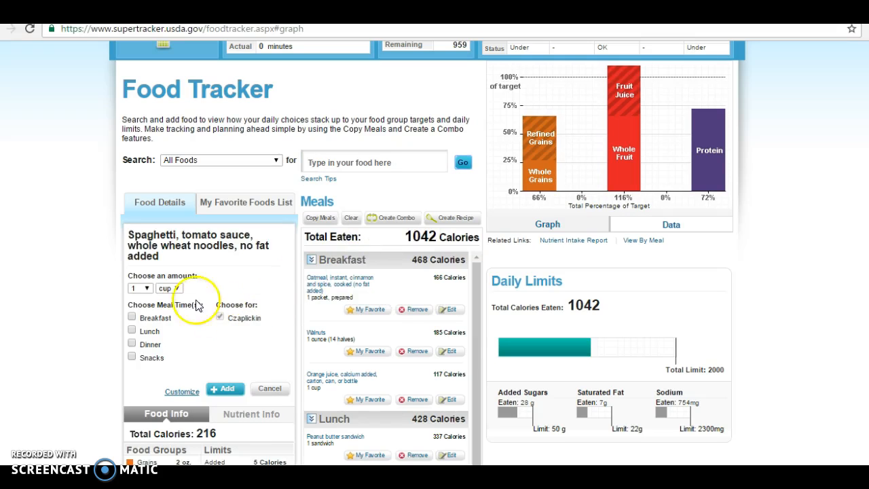
left_click(146, 288)
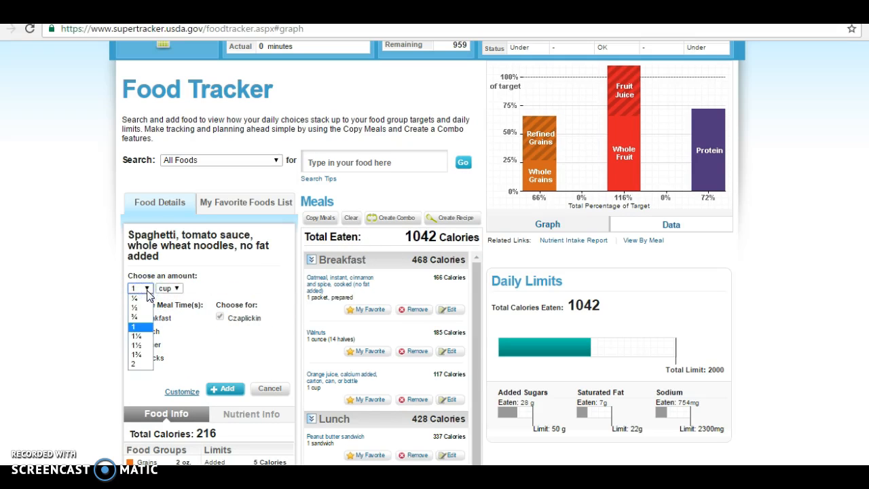
left_click(139, 365)
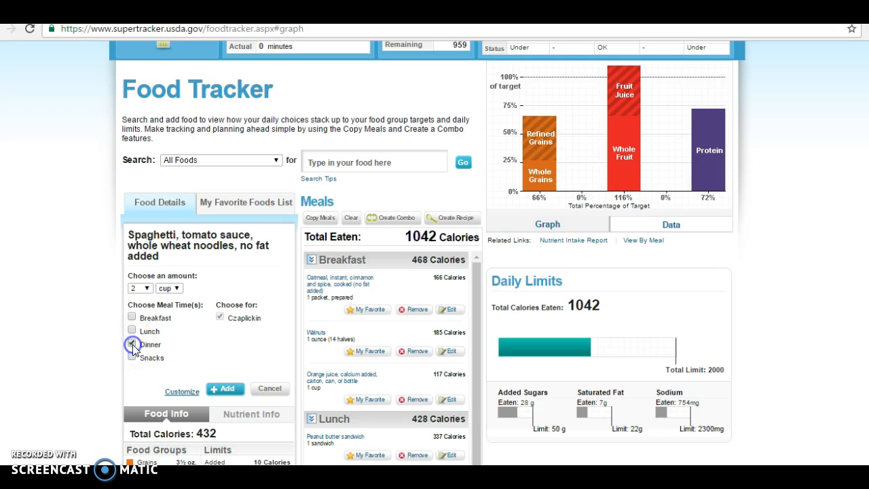
left_click(222, 388)
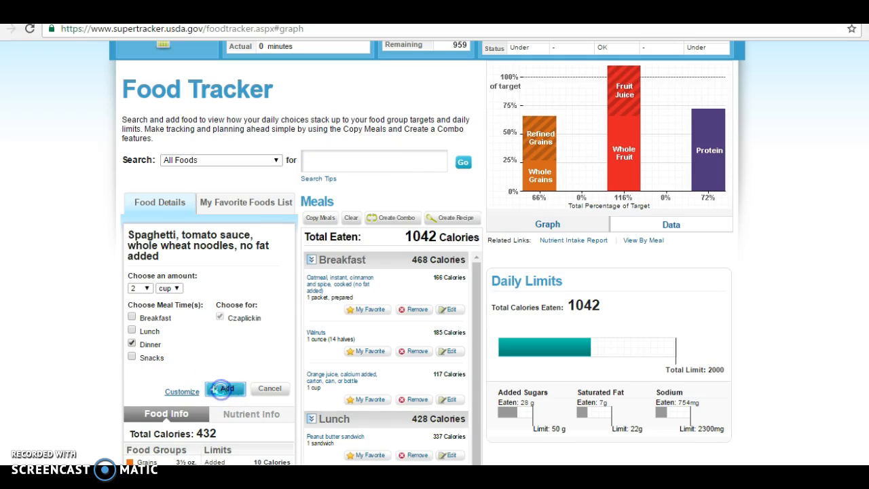
- Search the food list for 'ground meat'
left_click(343, 167)
type("ground")
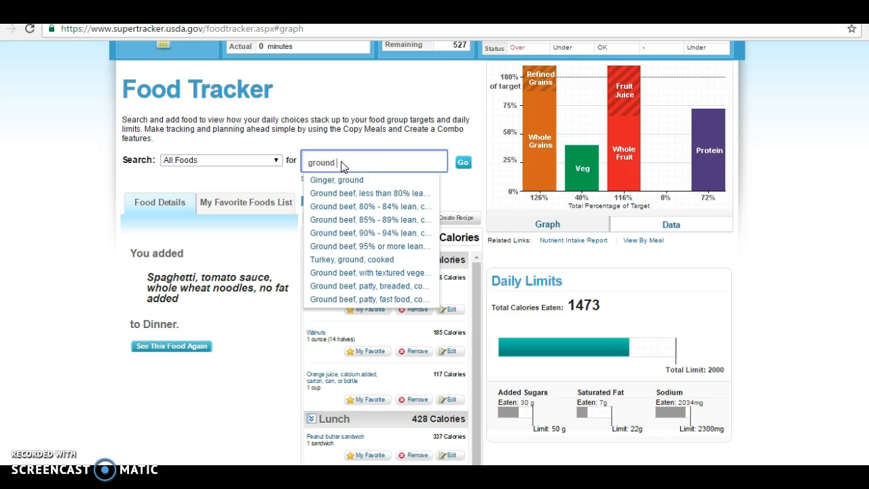
type(" meat")
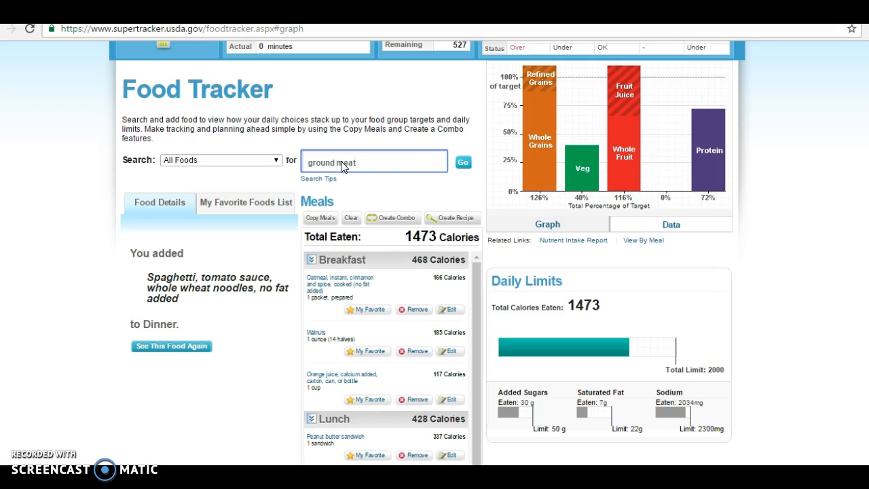
left_click(463, 165)
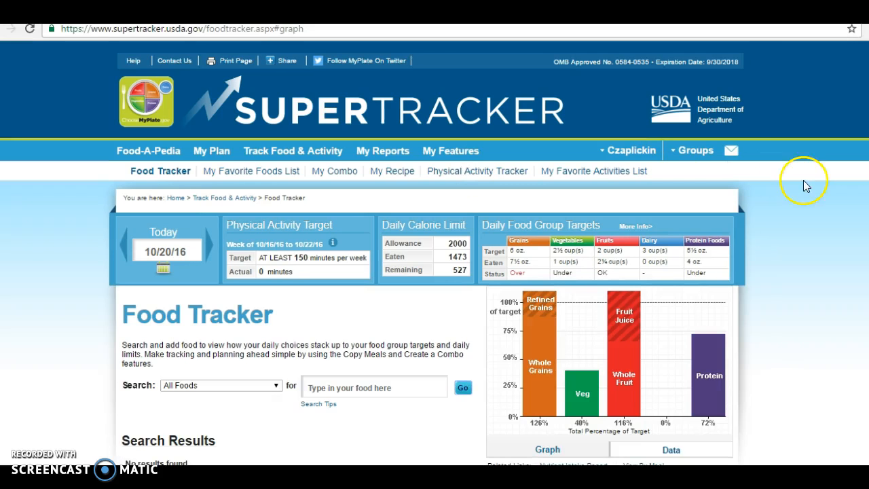
- Search 'ground beef' and load 'Ground beef, 95% or more lean, cooked'
scroll(652, 242, "down", 2)
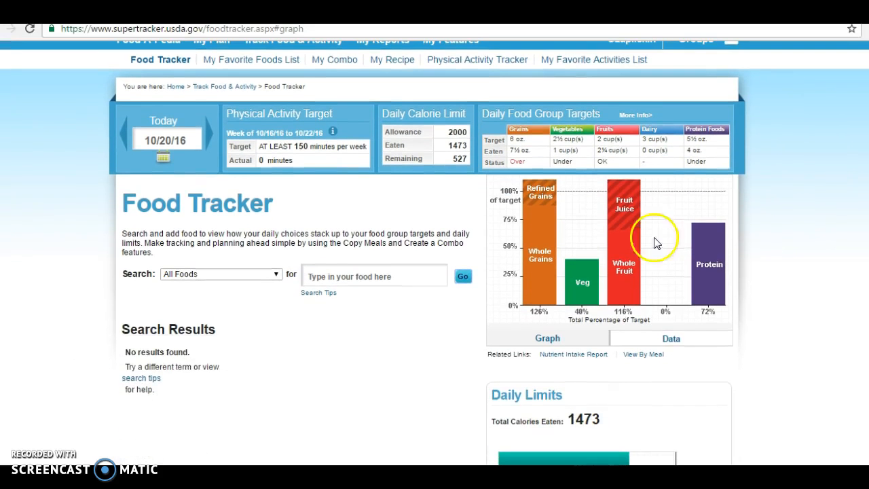
left_click(323, 278)
type("g")
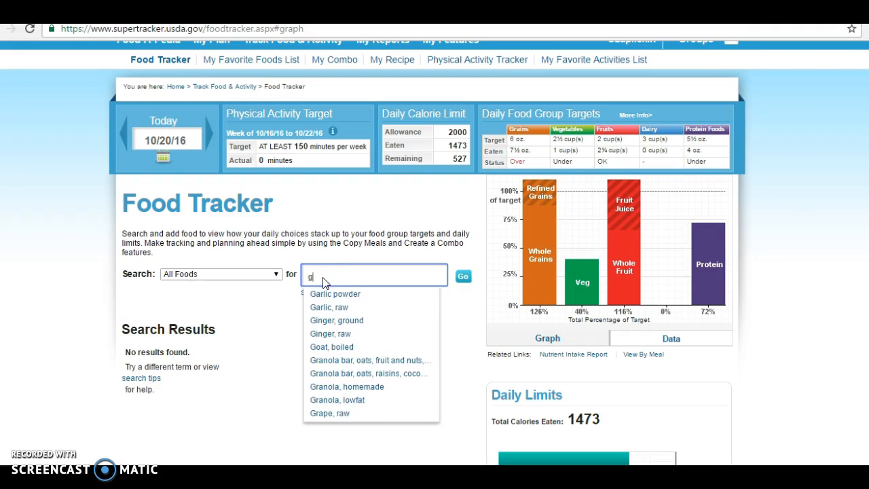
type("round beef")
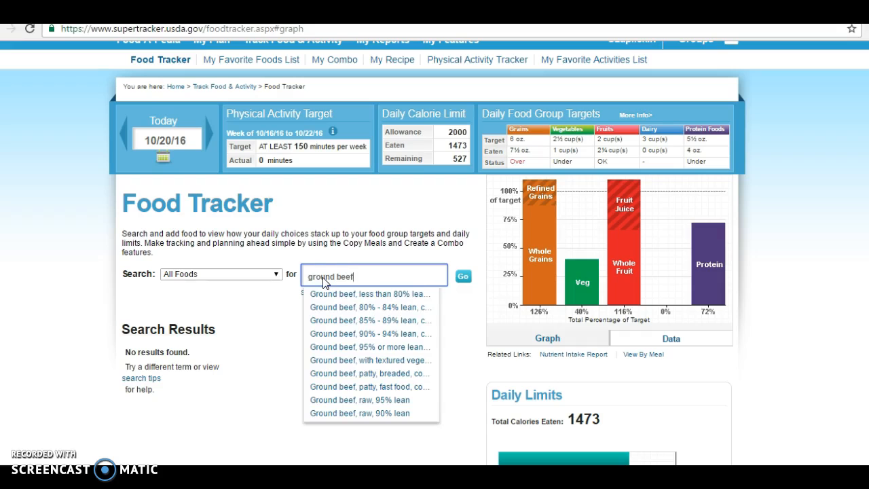
left_click(354, 347)
left_click(464, 276)
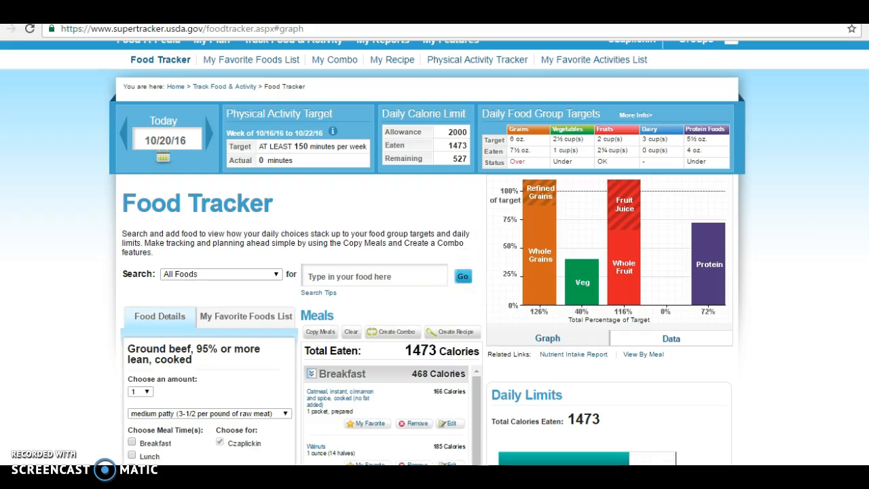
scroll(650, 268, "down", 3)
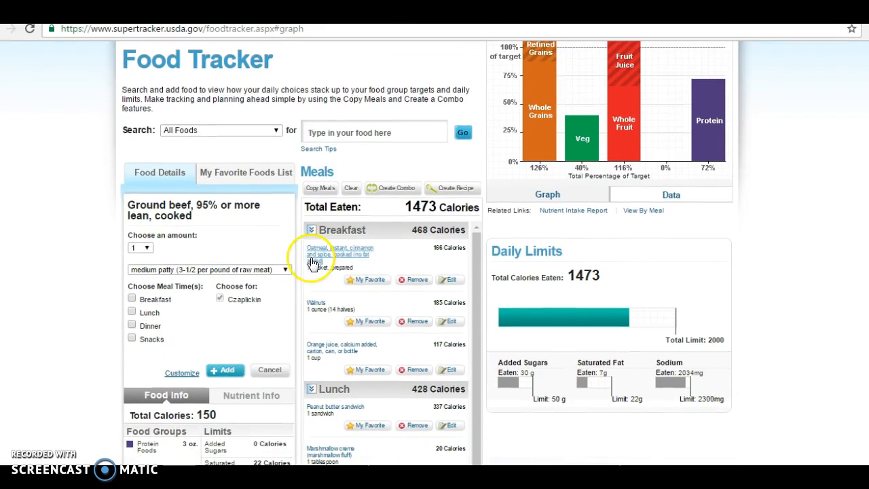
- Log 1 large meatball of the ground beef to Dinner, reaching 1542 calories
left_click(143, 248)
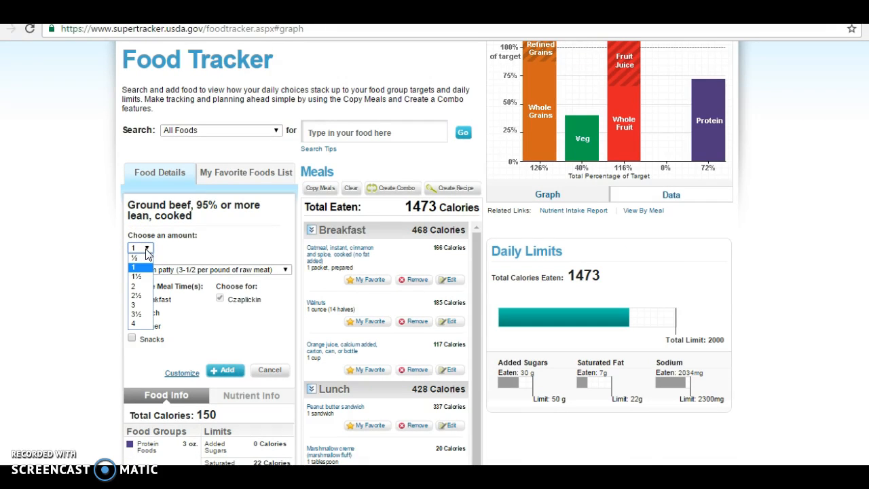
left_click(147, 251)
left_click(174, 270)
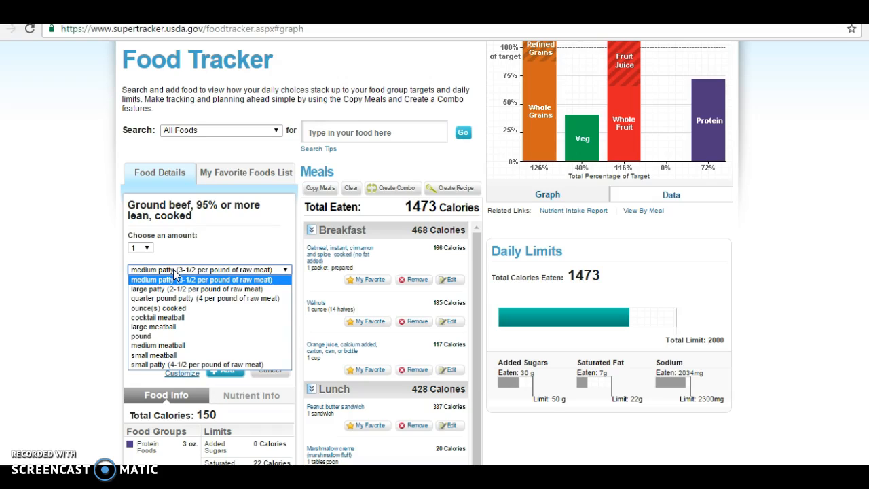
left_click(163, 326)
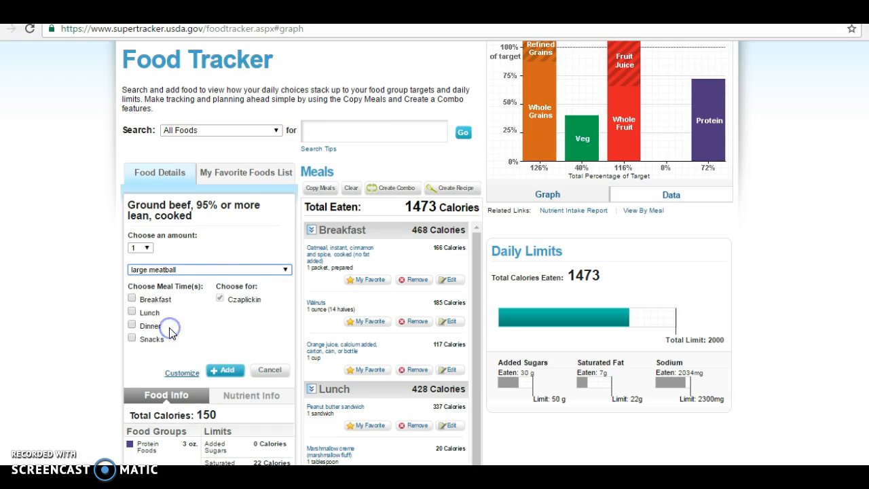
left_click(146, 314)
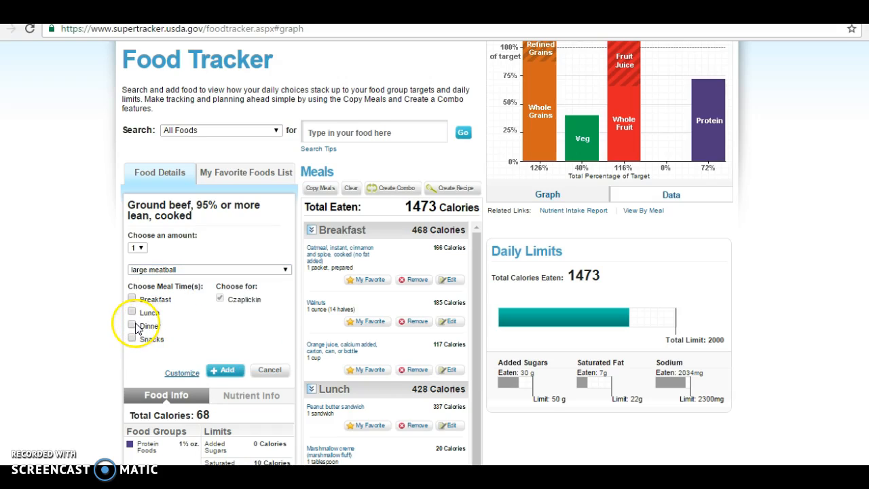
left_click(132, 326)
left_click(224, 370)
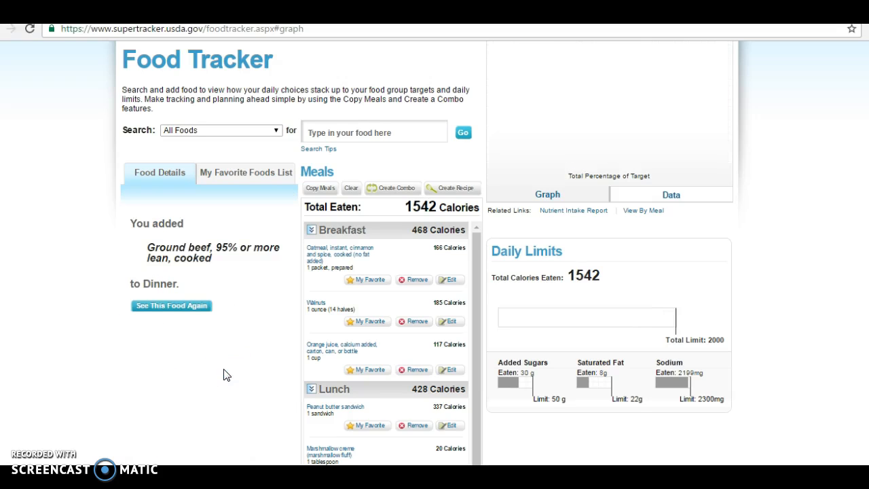
scroll(427, 253, "down", 2)
scroll(428, 252, "up", 2)
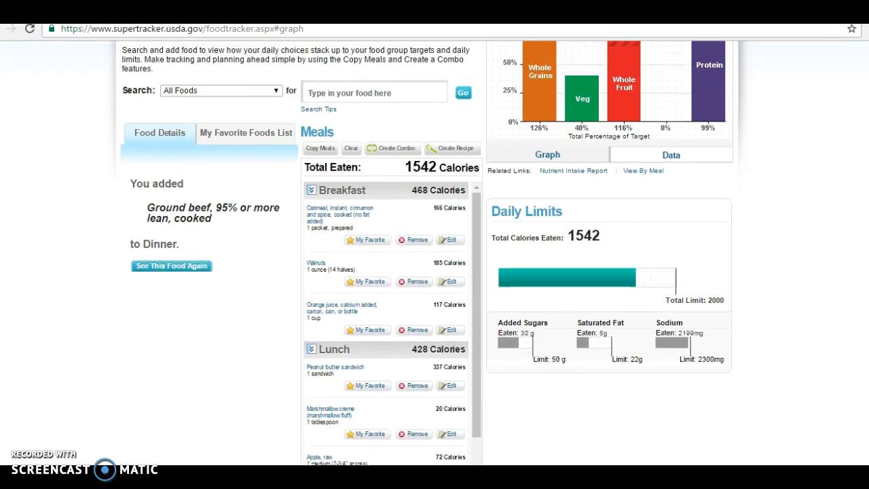
scroll(563, 78, "up", 1)
- Search 'ice tea' and choose iced tea with low calorie sweetener
left_click(319, 120)
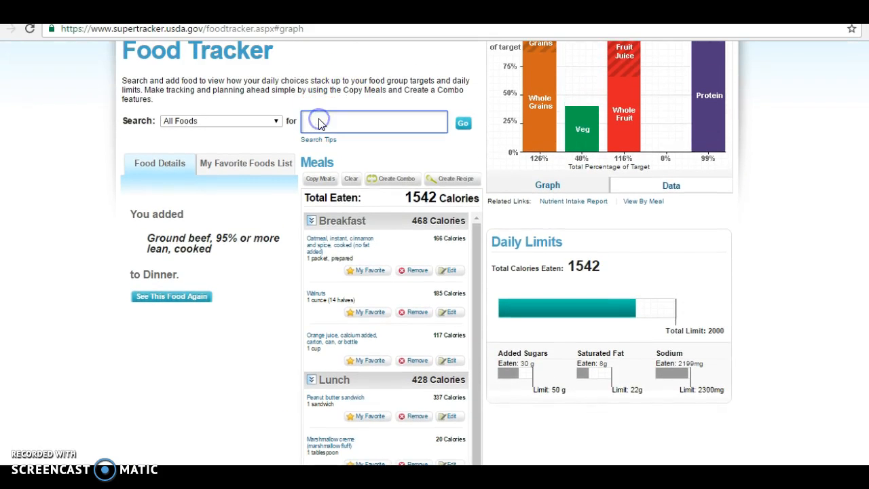
type("ice tea")
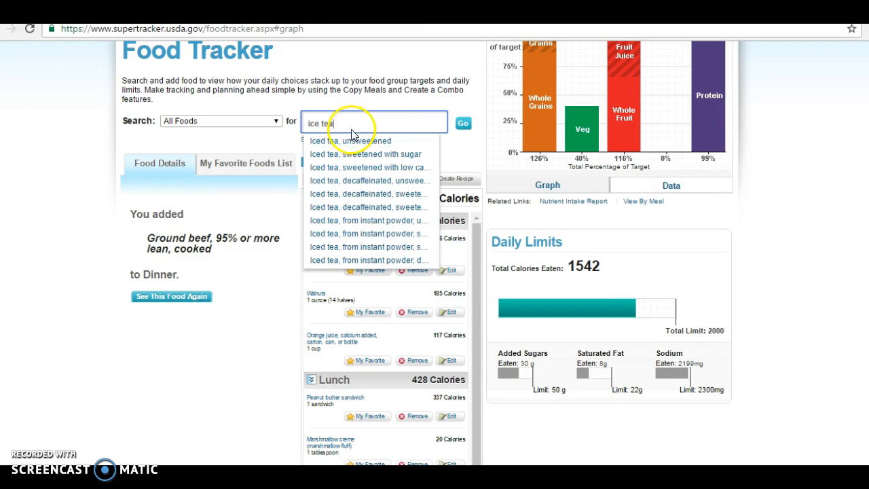
left_click(352, 170)
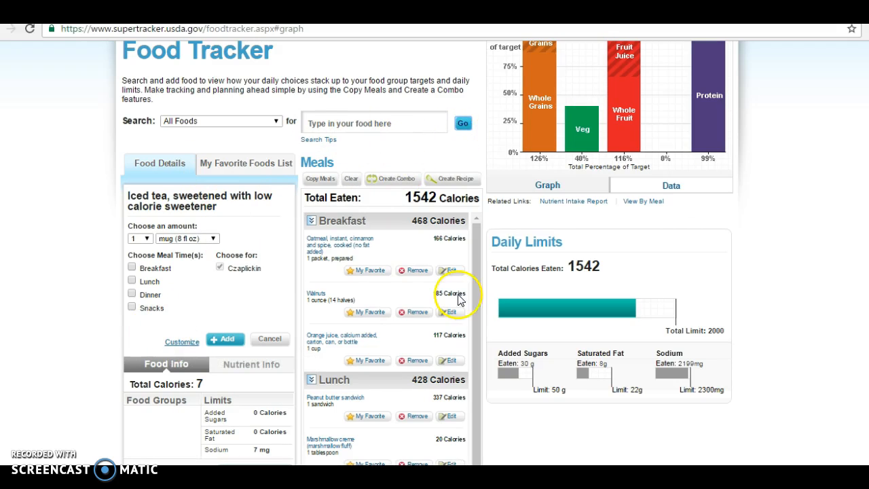
scroll(412, 299, "down", 1)
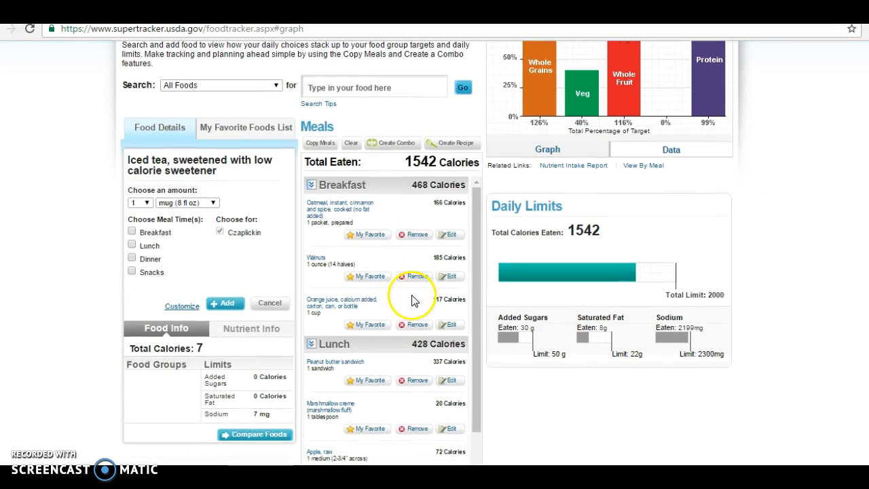
- Add the iced tea to Dinner after clearing the missing profile-and-meal warning
left_click(231, 305)
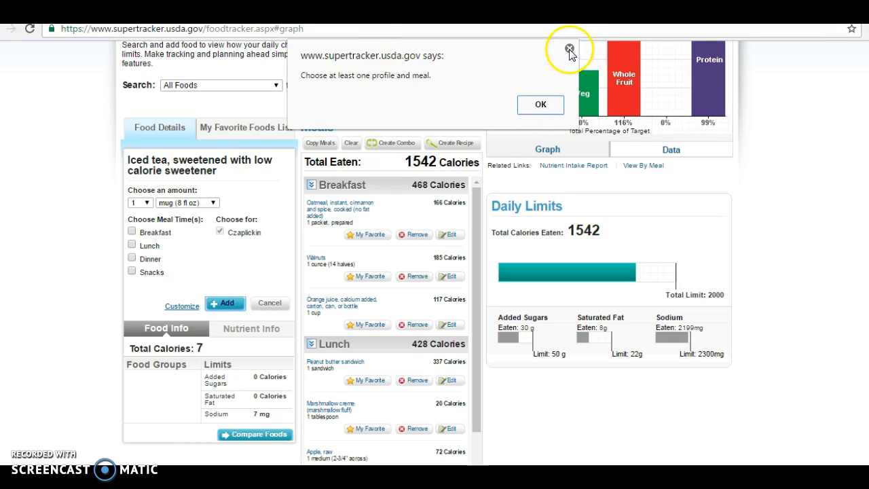
left_click(543, 104)
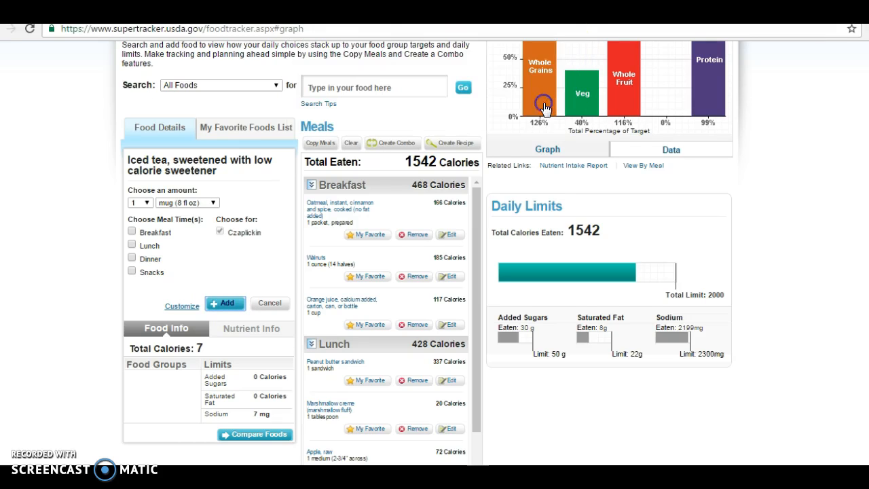
left_click(132, 259)
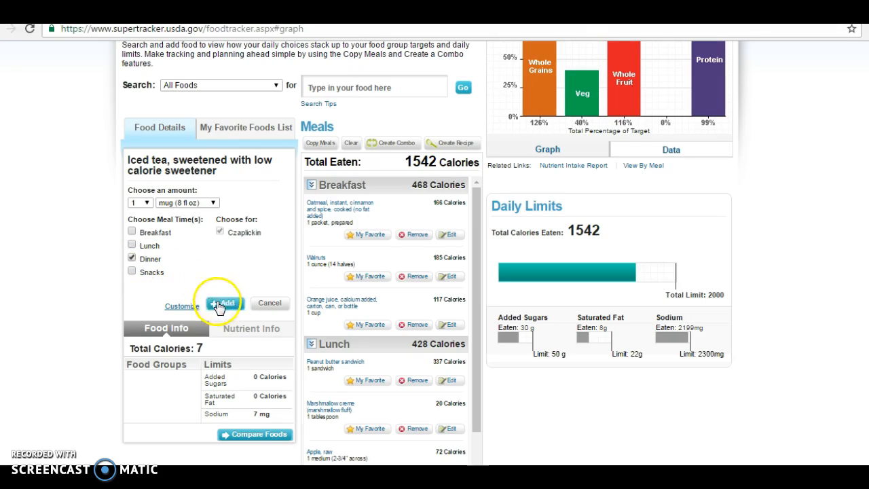
left_click(218, 305)
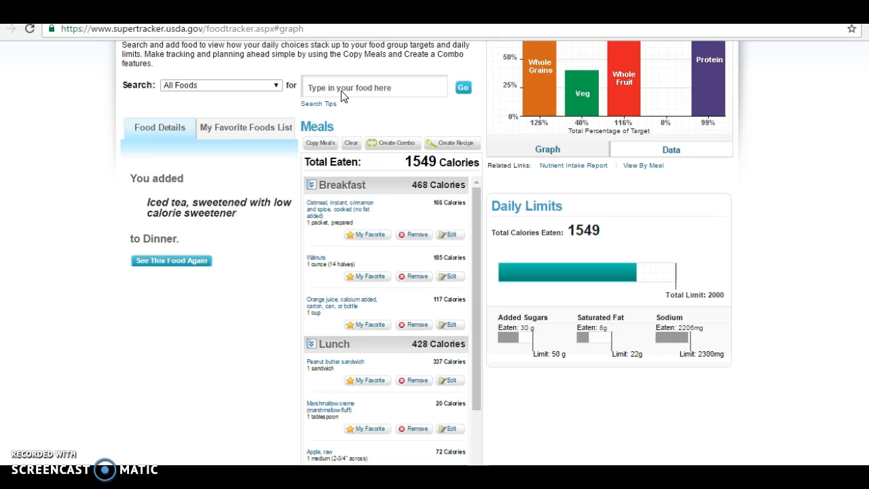
- Search 'salad' and select garden salad with lettuce, tomato, carrots, no dressing, for Dinner
left_click(335, 88)
type("s")
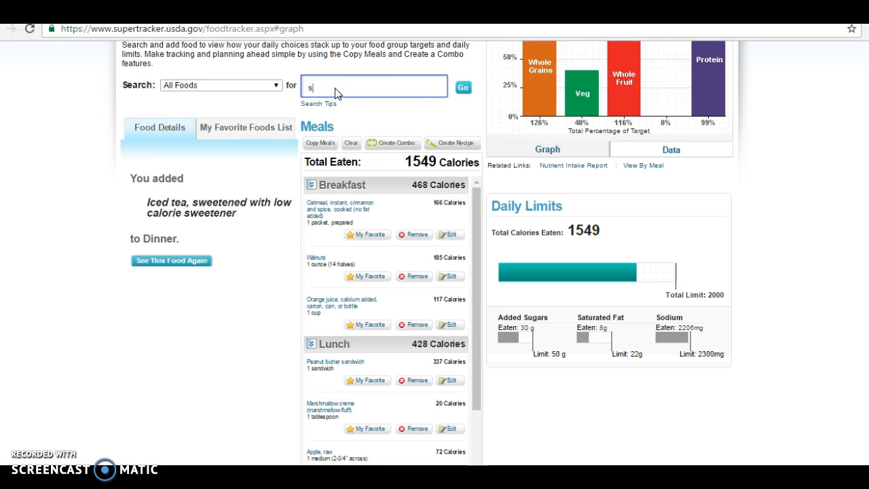
type("alad")
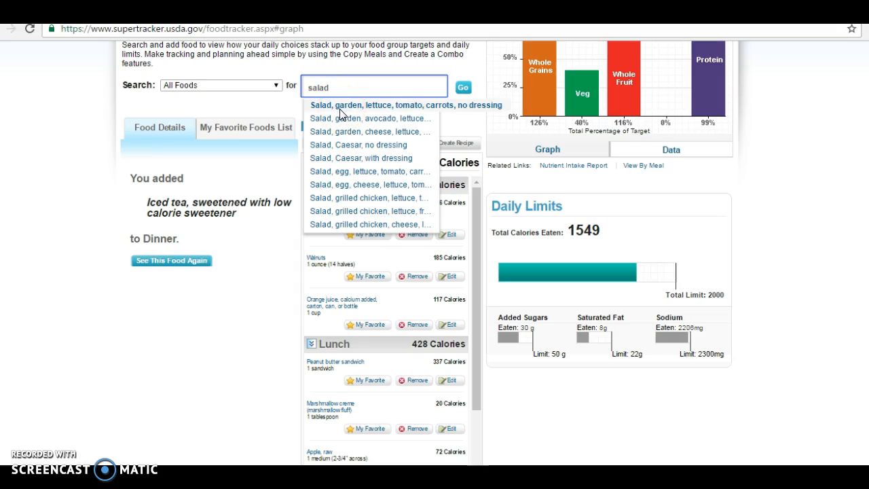
left_click(354, 110)
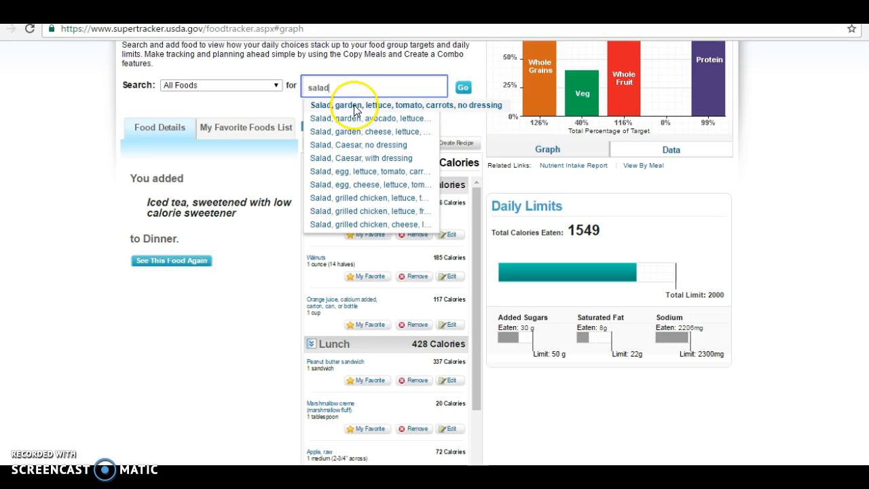
left_click(354, 107)
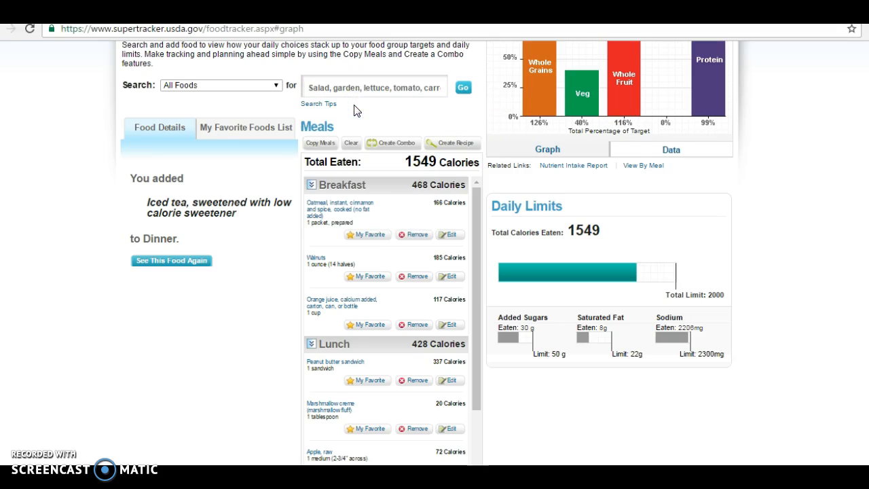
left_click(229, 229)
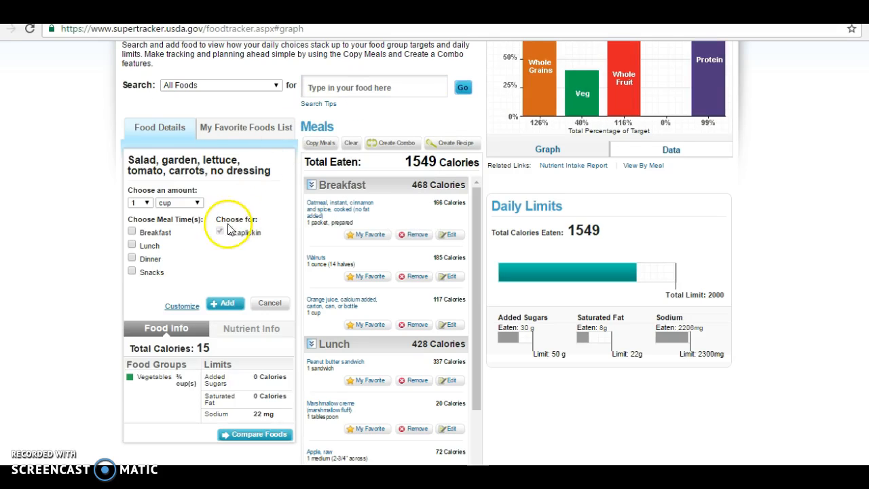
left_click(133, 259)
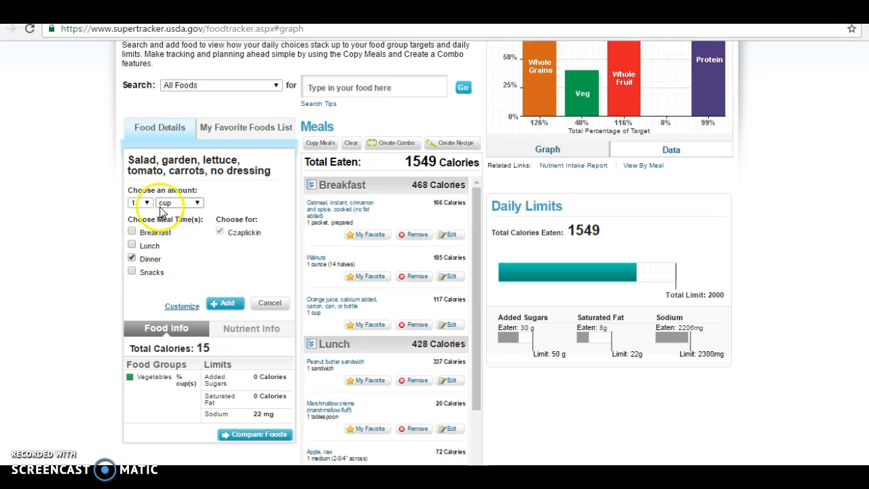
left_click(228, 305)
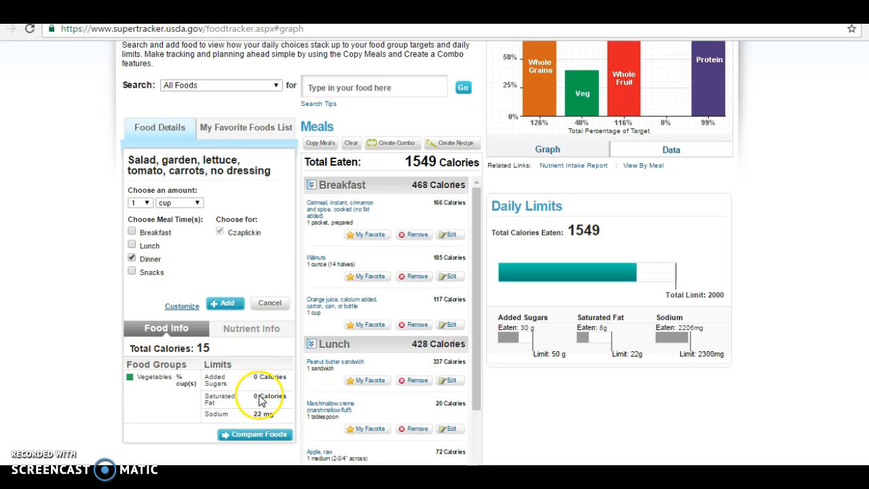
- Review the salad's Nutrient Info, then add one cup to Dinner, reaching 1563 calories
left_click(250, 335)
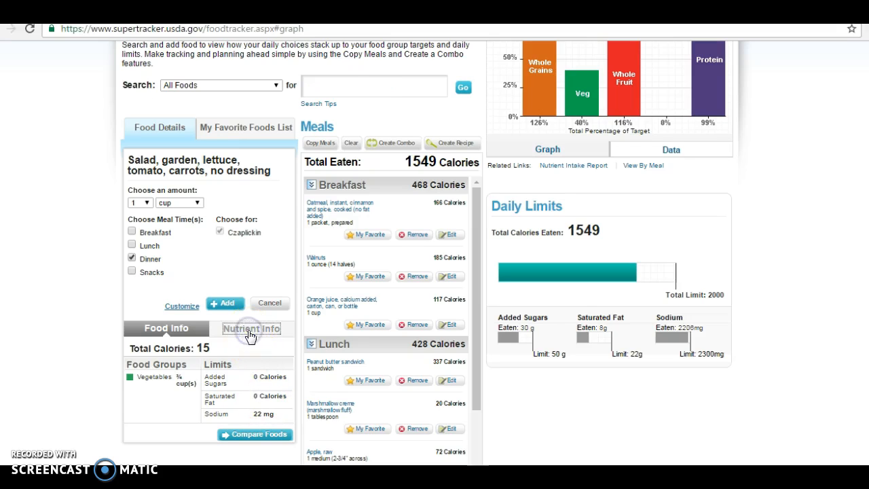
left_click(300, 309)
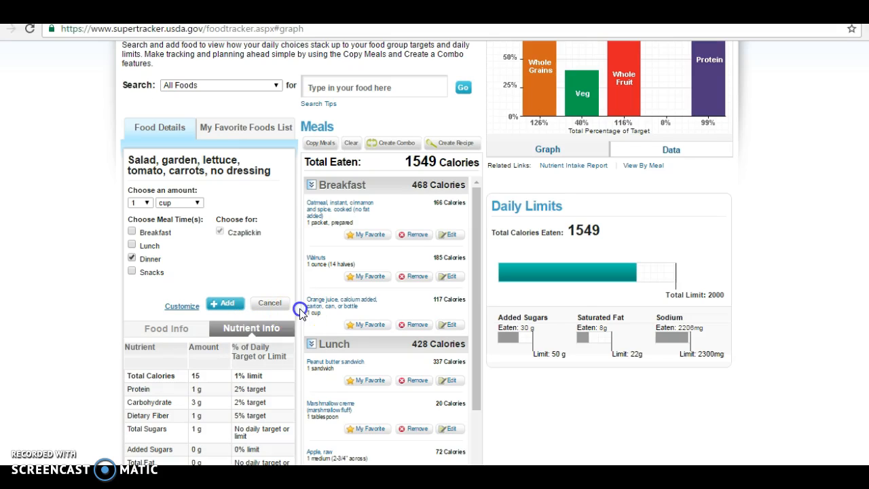
left_click_drag(299, 326, 296, 363)
left_click(296, 362)
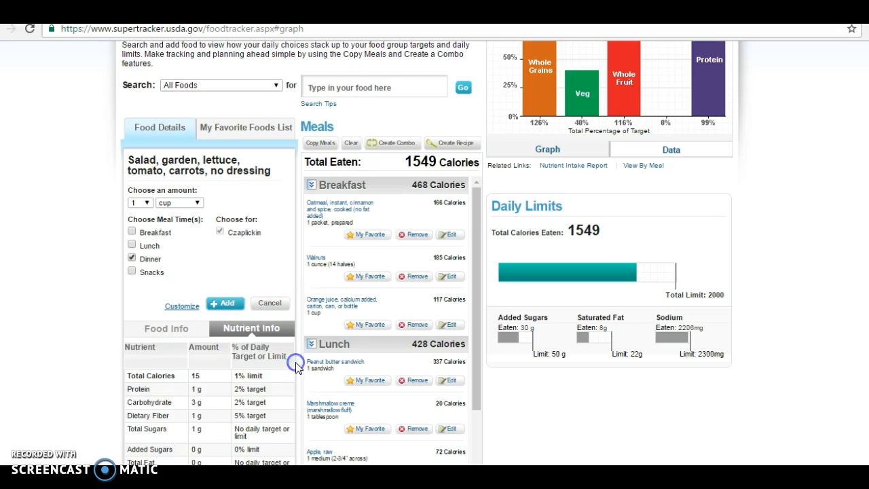
scroll(427, 251, "down", 2)
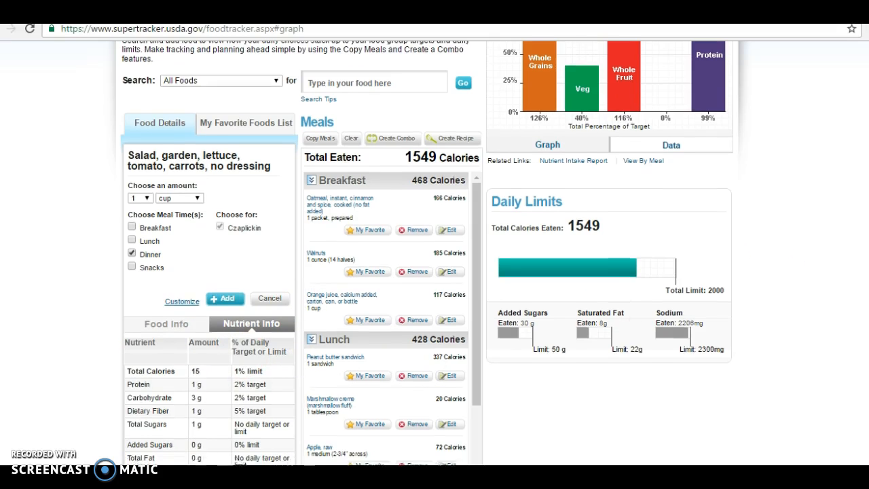
scroll(427, 253, "down", 1)
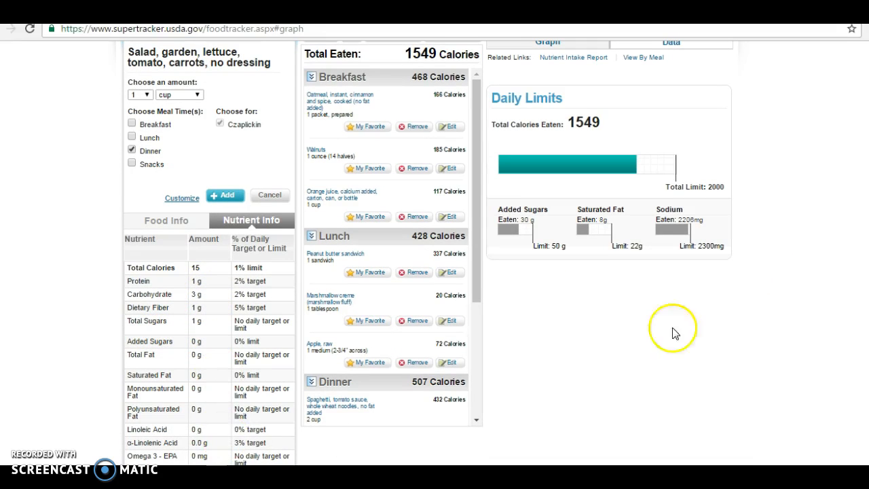
scroll(434, 252, "up", 3)
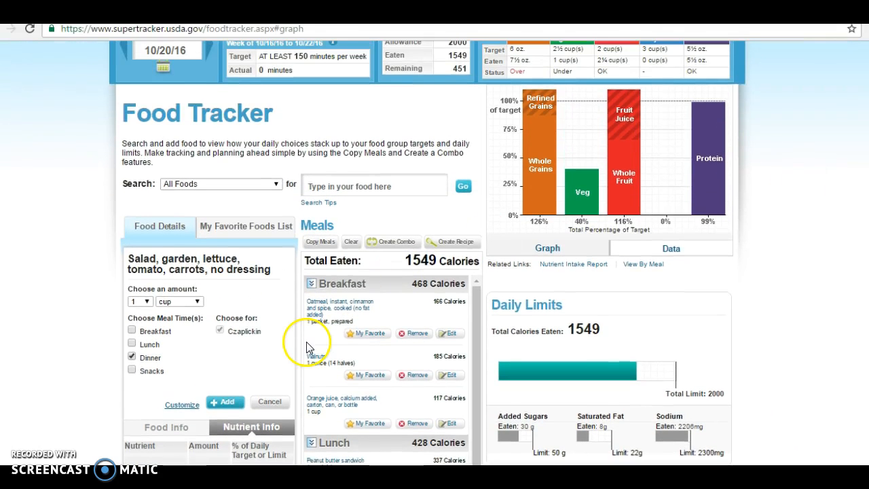
left_click(235, 406)
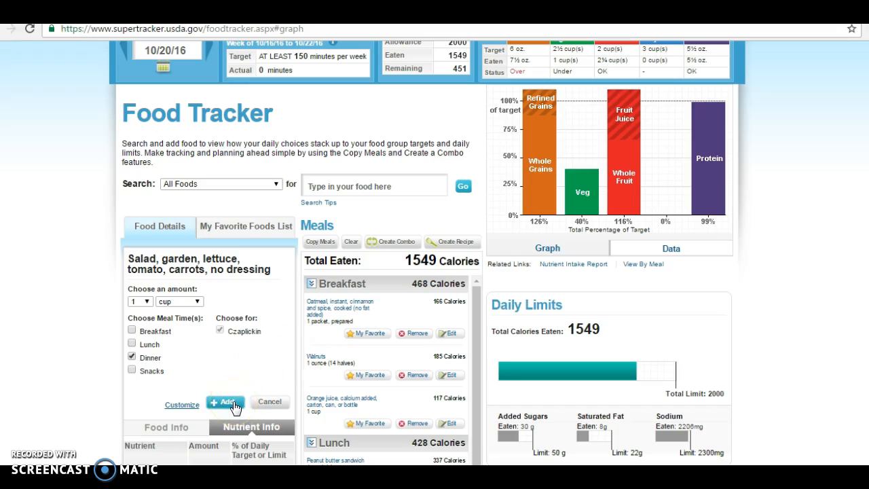
left_click(234, 405)
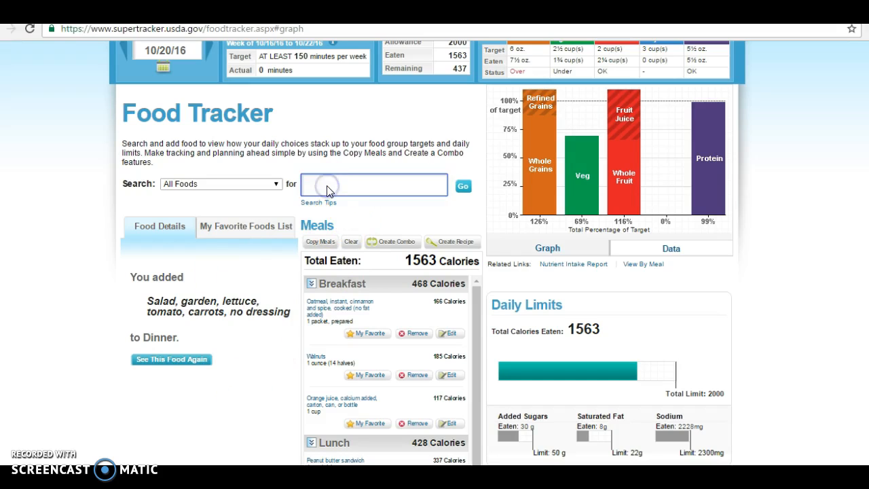
- Log one tablespoon of 'Salad dressing, ranch, low fat' to Dinner, reaching 1587 calories
type("nch")
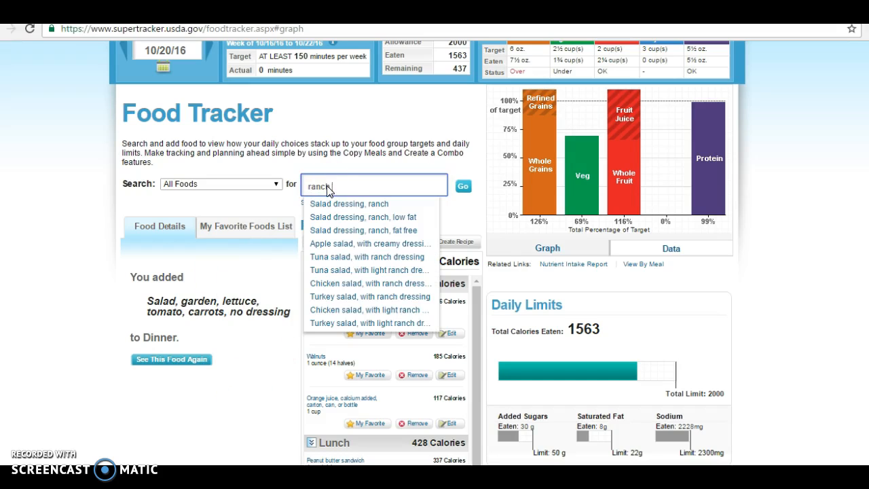
type(" d")
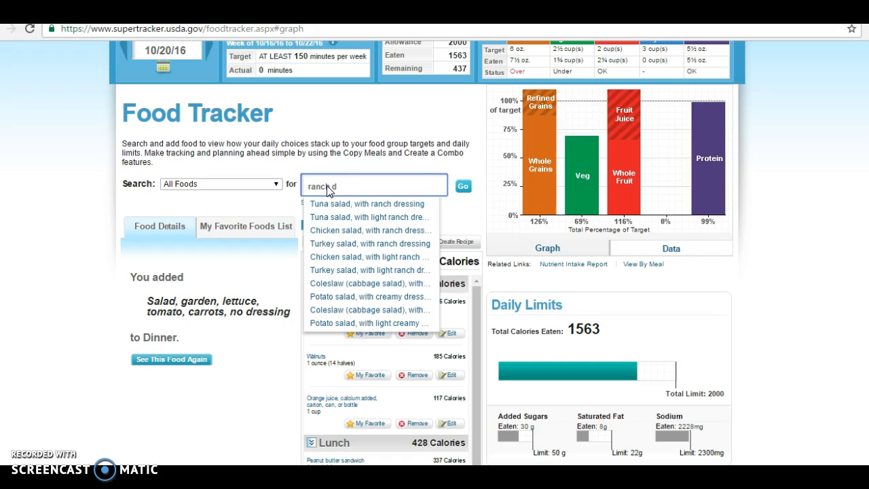
key("BackSpace")
key("BackSpace")
left_click(337, 217)
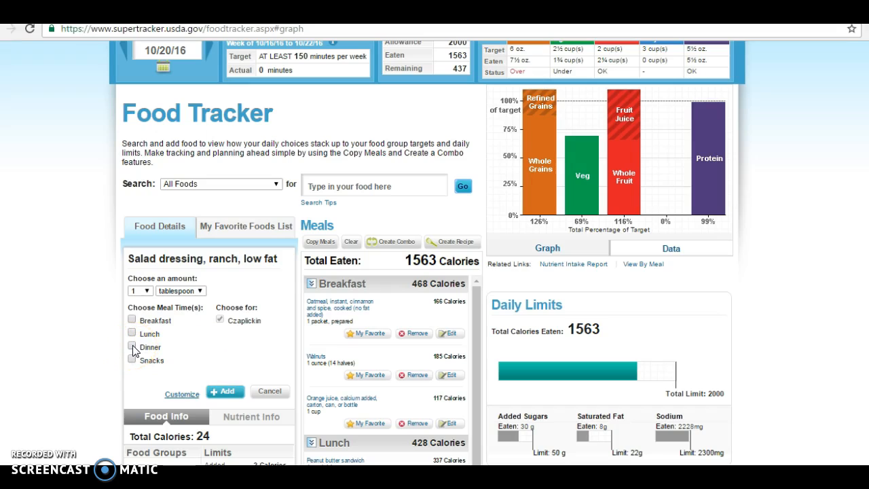
left_click(230, 388)
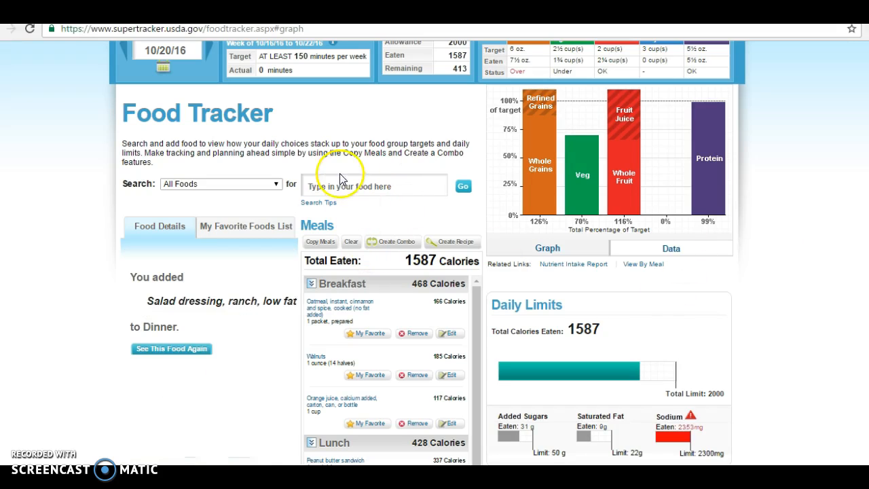
left_click(338, 186)
type("pumpk")
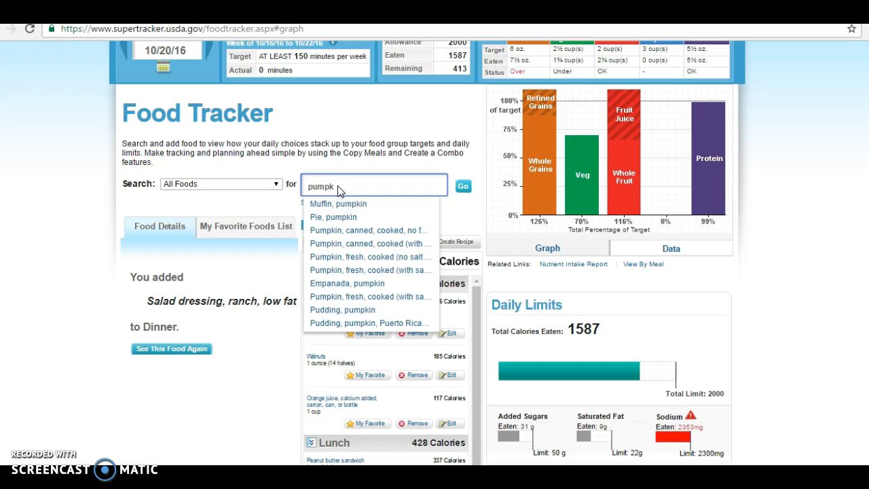
left_click(334, 216)
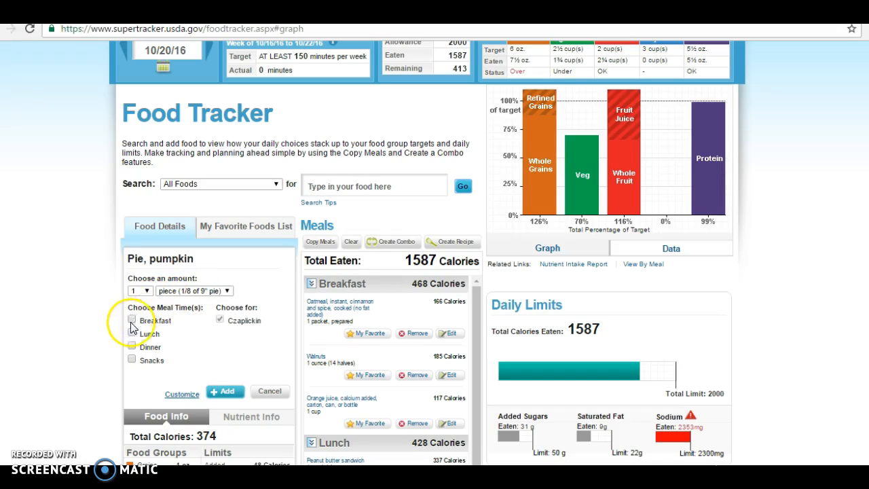
left_click(132, 359)
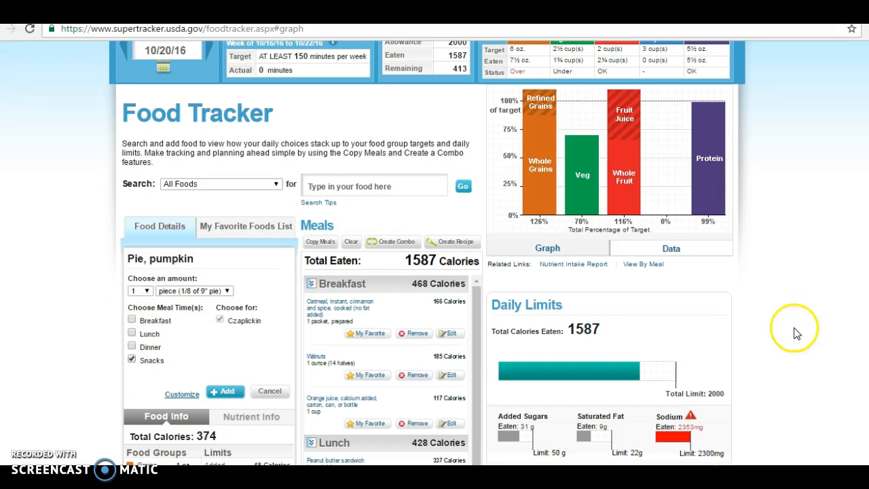
scroll(440, 254, "down", 2)
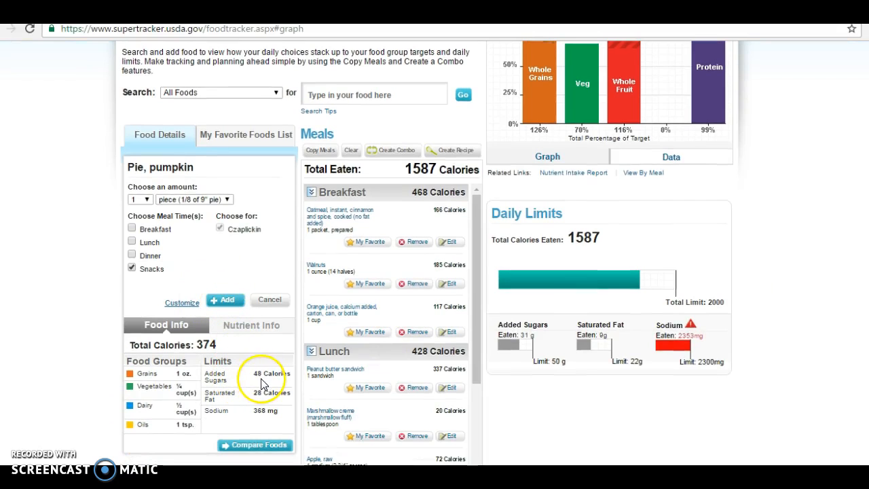
left_click(255, 329)
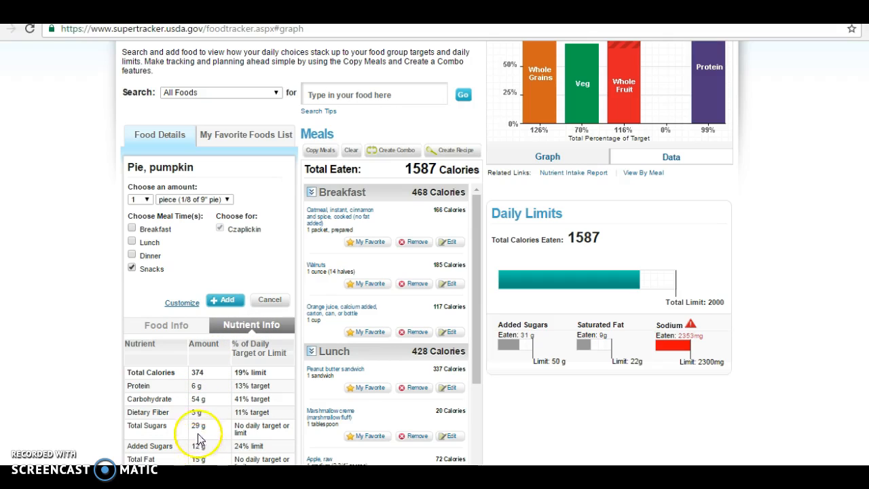
left_click(229, 301)
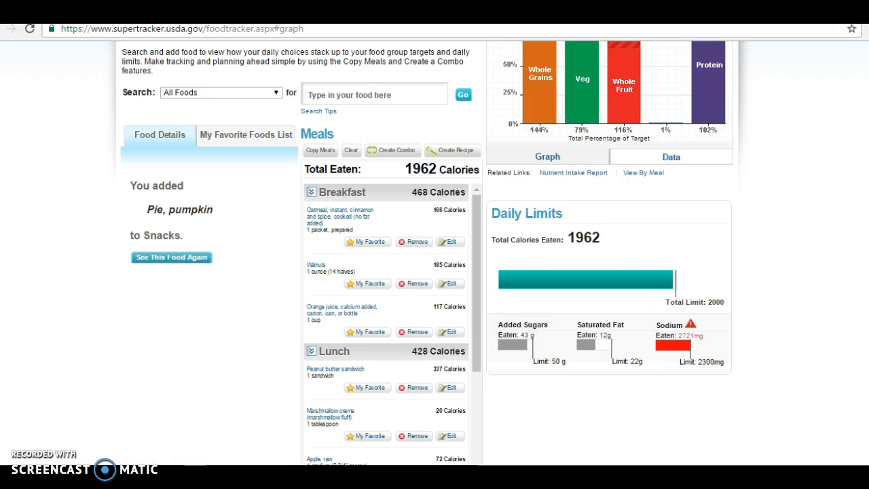
scroll(603, 379, "up", 2)
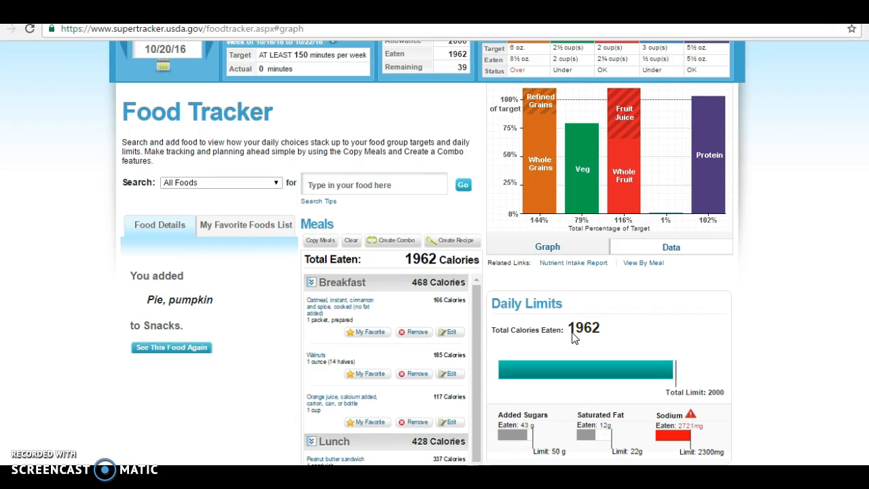
mouse_move(475, 325)
left_mouse_down()
mouse_move(472, 430)
mouse_move(467, 332)
left_mouse_up()
scroll(435, 272, "down", 2)
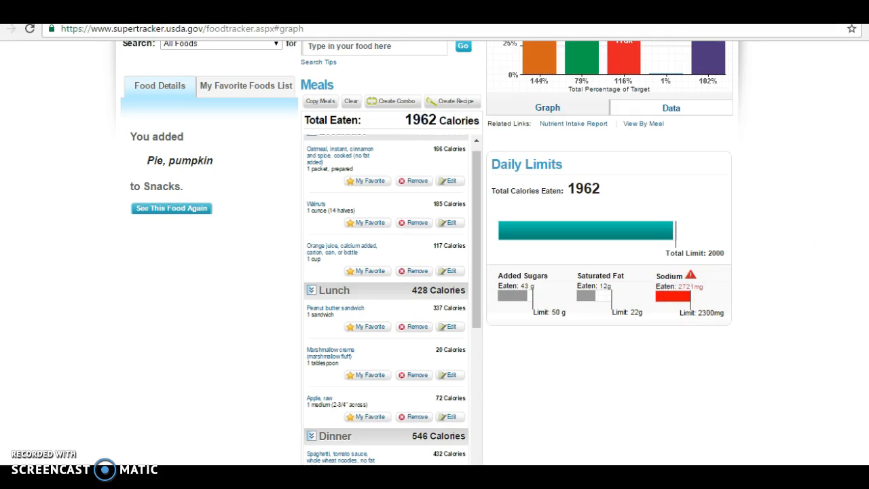
scroll(429, 253, "up", 1)
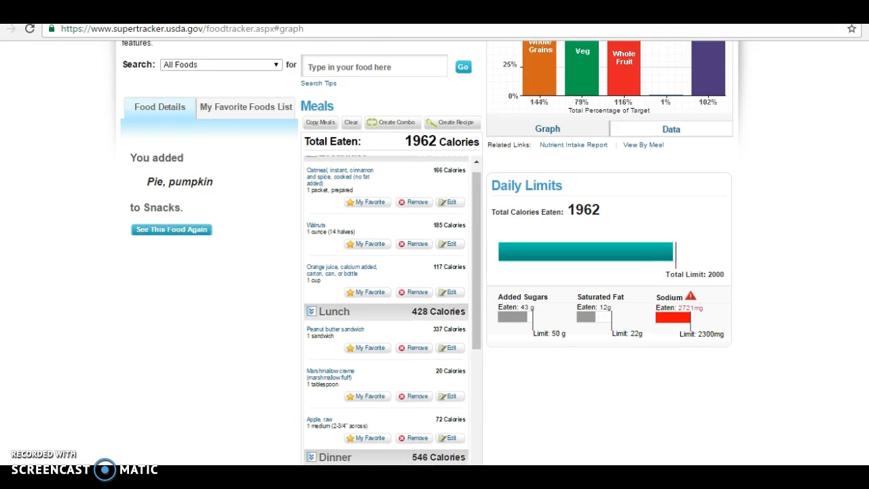
scroll(427, 253, "up", 3)
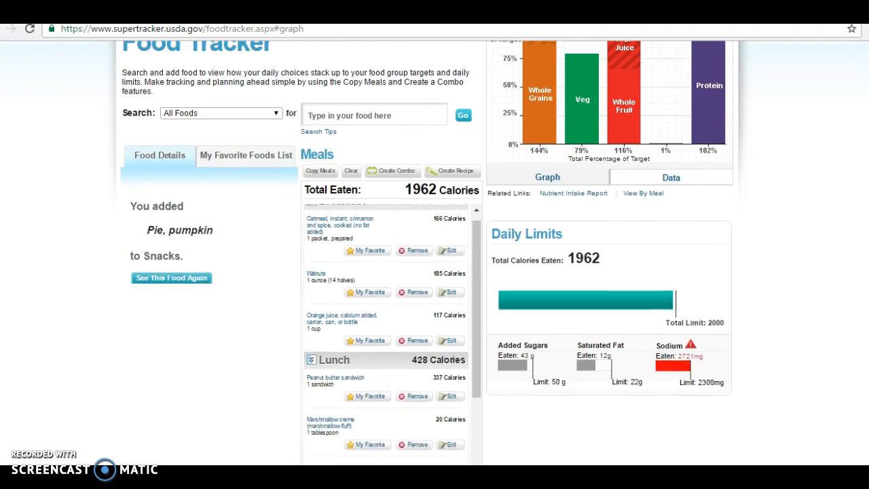
scroll(427, 253, "up", 1)
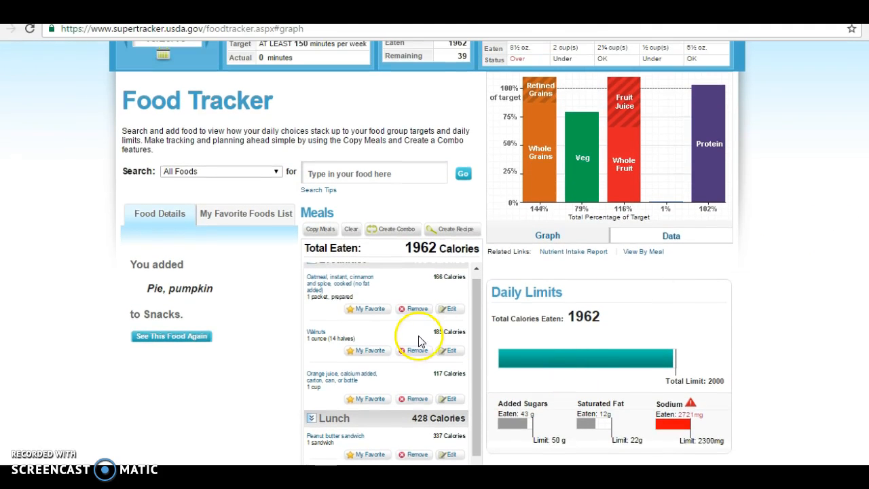
left_click_drag(479, 345, 470, 365)
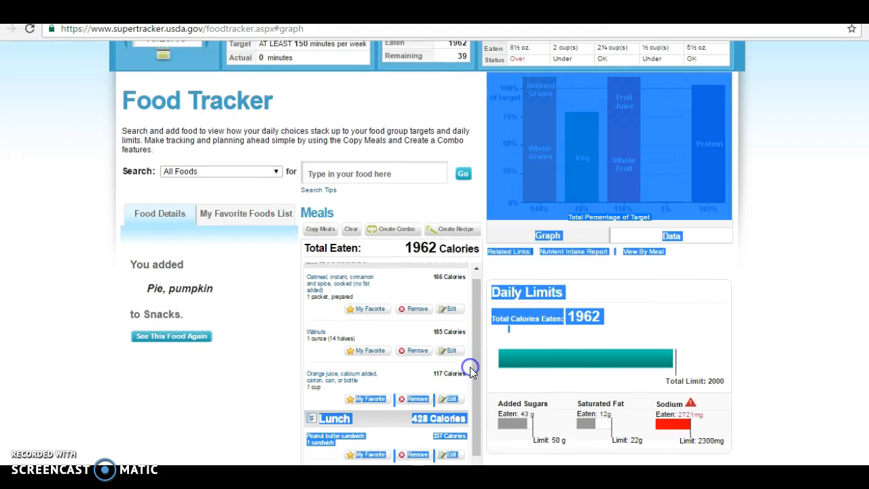
left_click(196, 419)
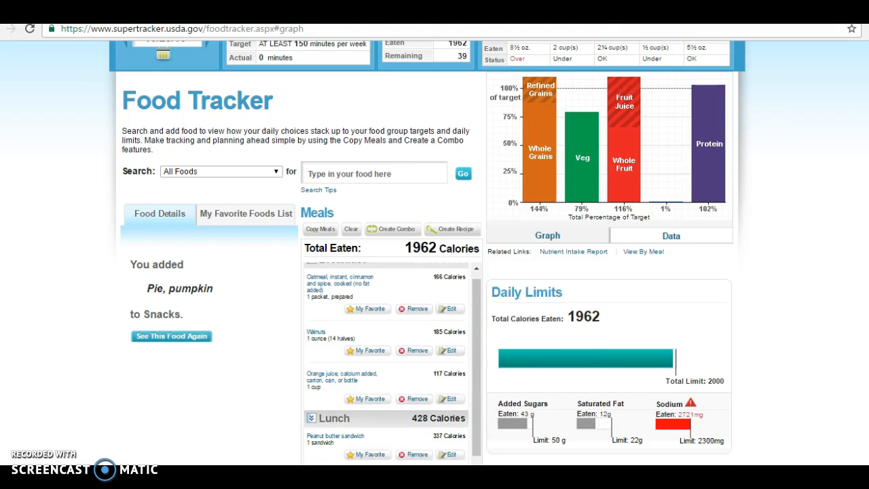
scroll(680, 329, "up", 2)
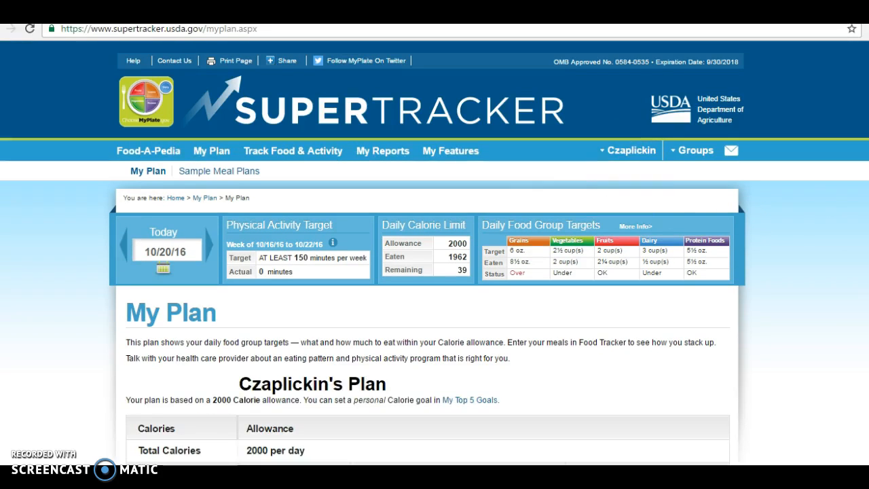
- Scroll through My Plan's 2000-calorie food group targets, then back to the top
scroll(434, 254, "down", 3)
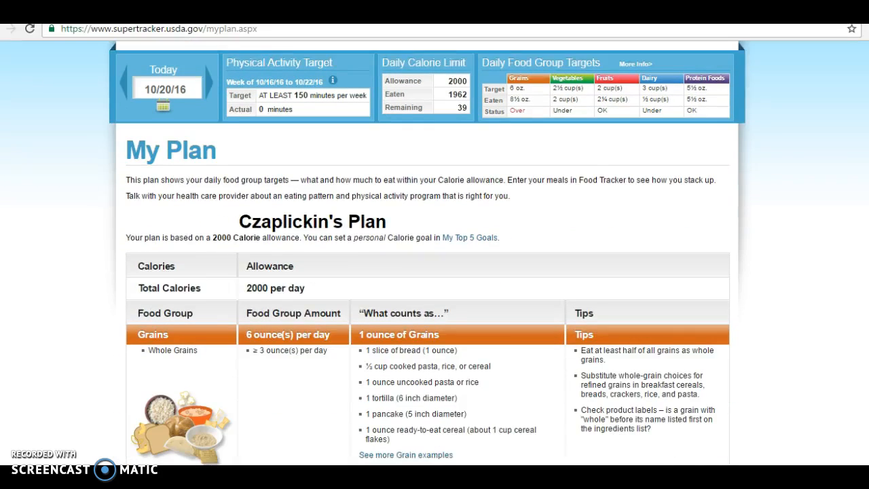
scroll(434, 253, "down", 3)
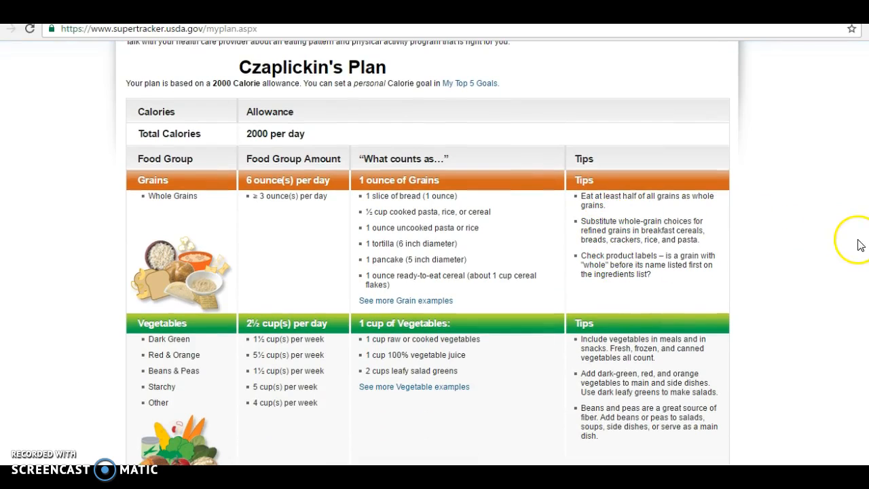
scroll(428, 254, "down", 3)
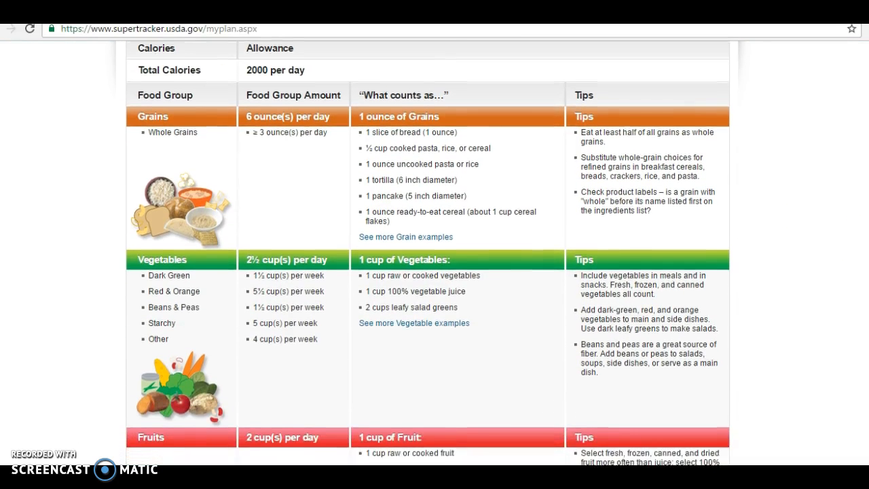
scroll(813, 249, "down", 3)
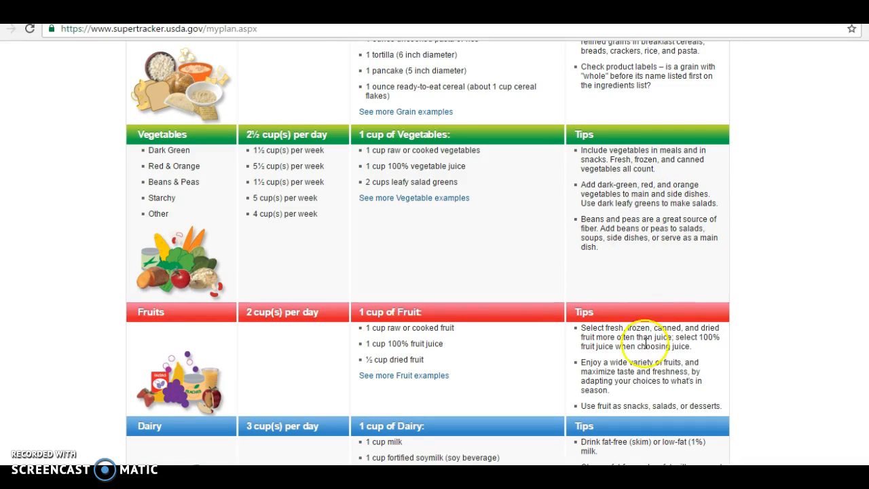
scroll(641, 228, "down", 5)
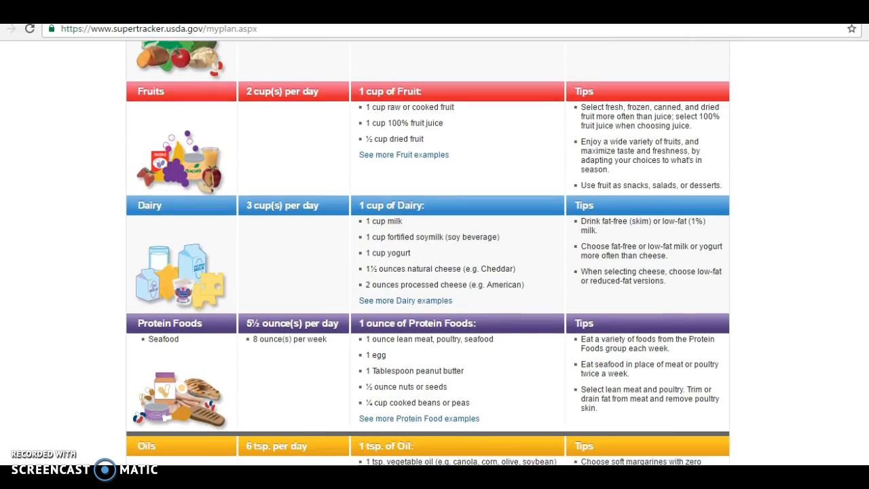
scroll(428, 254, "down", 1)
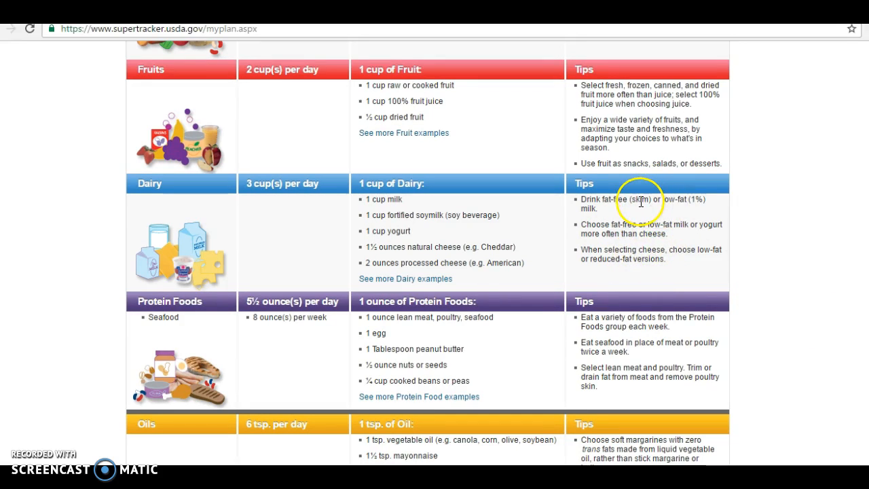
scroll(428, 251, "down", 3)
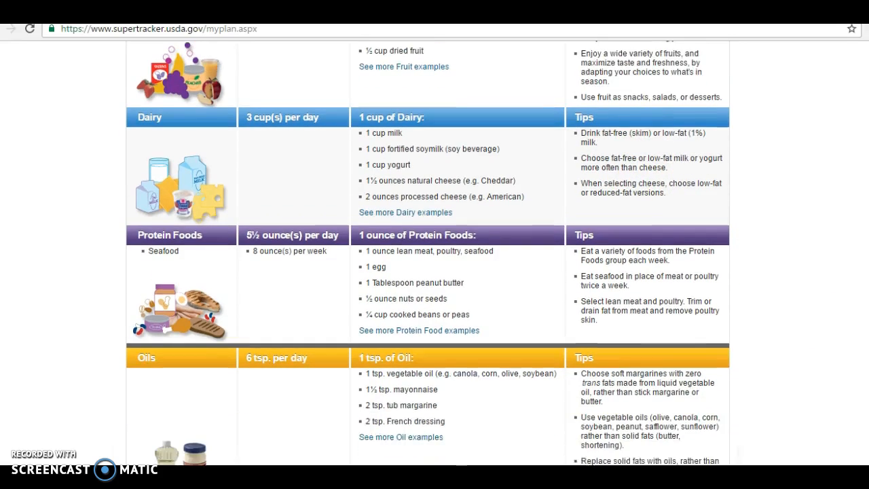
scroll(428, 252, "down", 1)
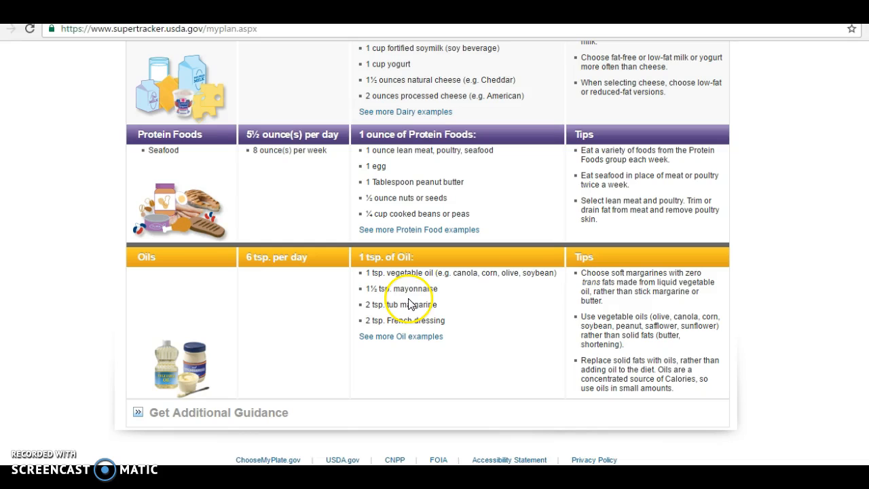
scroll(776, 345, "up", 1)
scroll(428, 252, "up", 10)
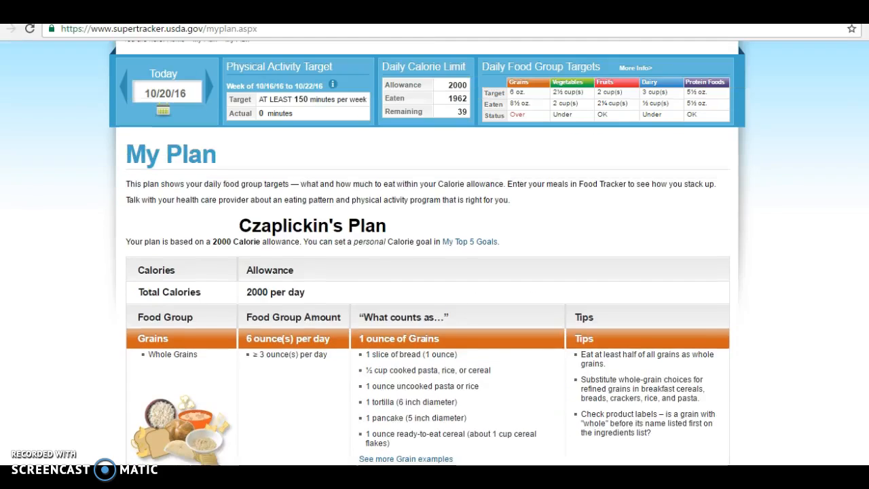
scroll(428, 253, "up", 2)
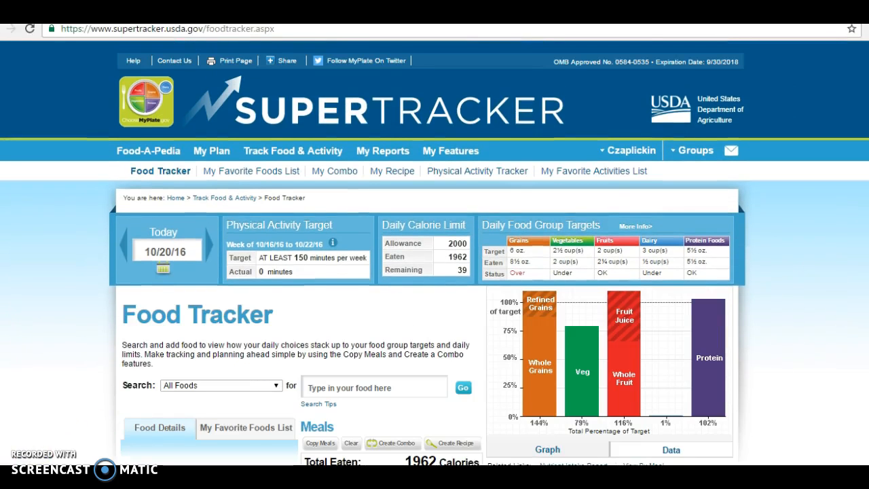
- Switch to the Food Groups & Calories report from the My Reports menu
scroll(427, 253, "down", 2)
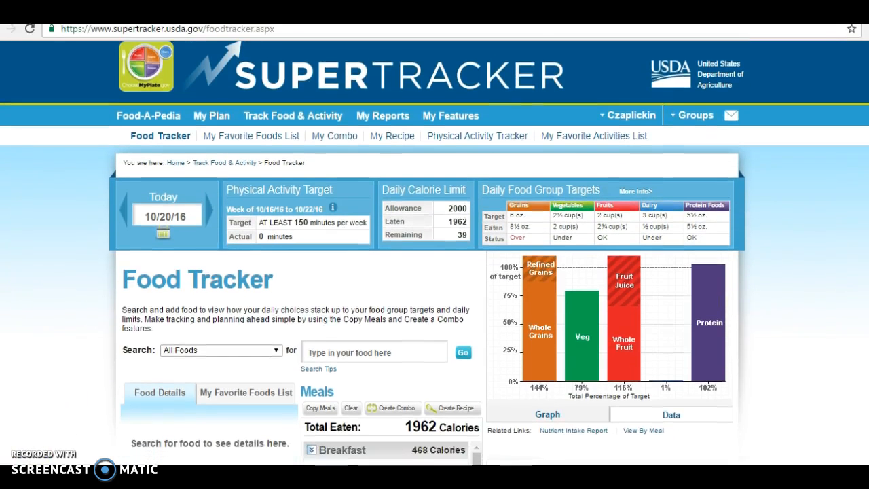
scroll(427, 253, "down", 1)
scroll(428, 252, "up", 3)
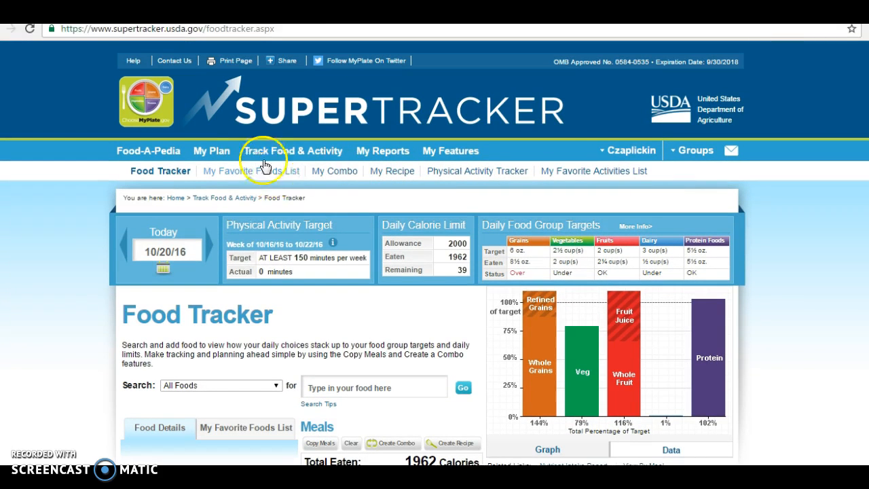
mouse_move(378, 151)
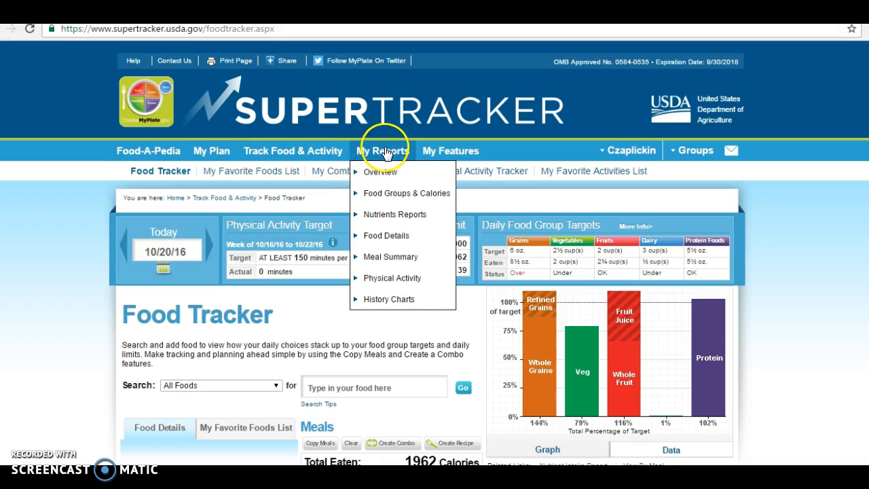
left_click(387, 194)
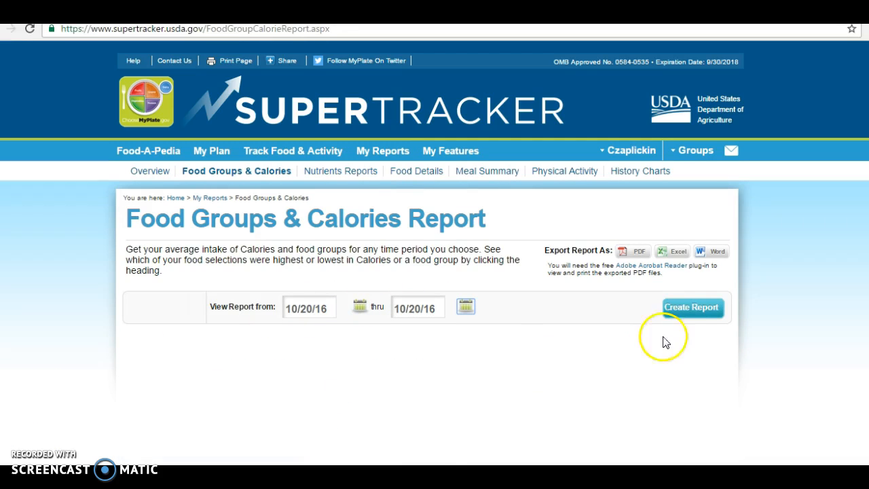
- Generate the 10/20/16 Food Groups & Calories report and read each food group's status
left_click(679, 313)
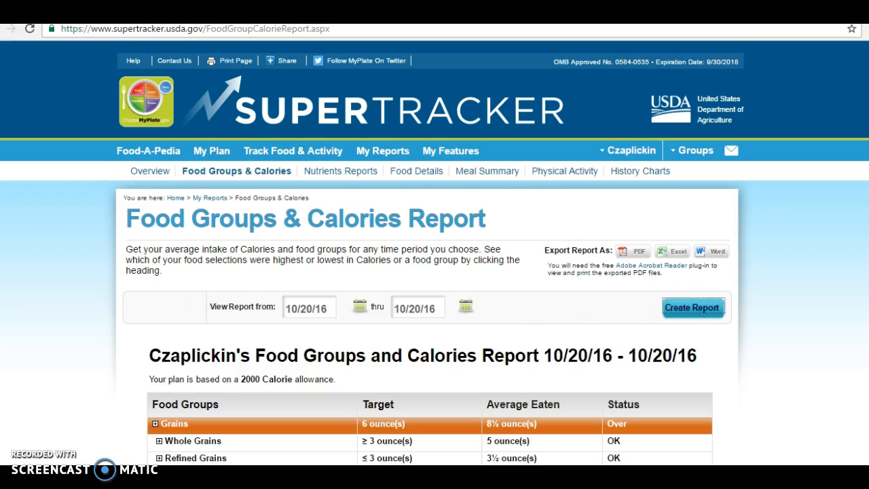
scroll(434, 253, "down", 4)
scroll(637, 178, "down", 1)
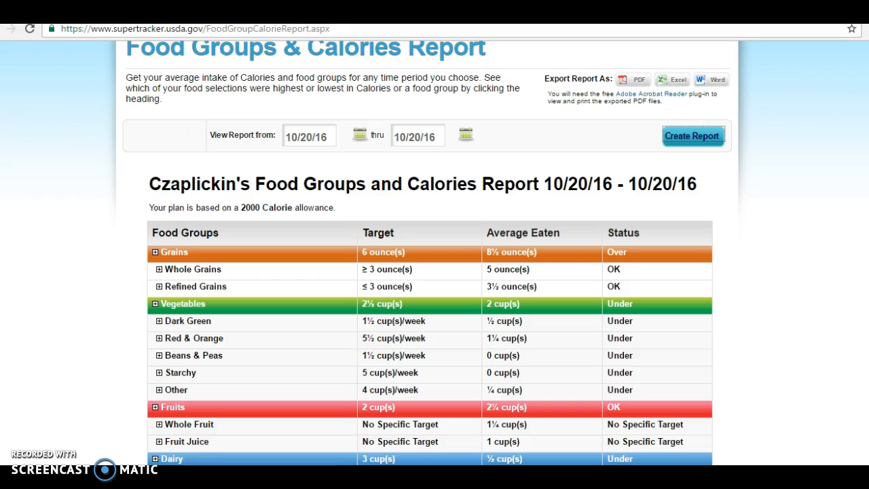
scroll(430, 271, "down", 4)
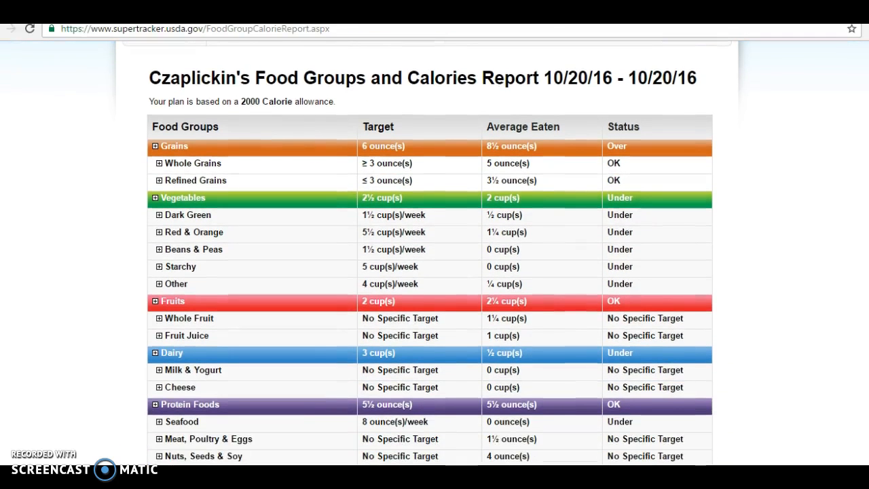
scroll(429, 272, "down", 1)
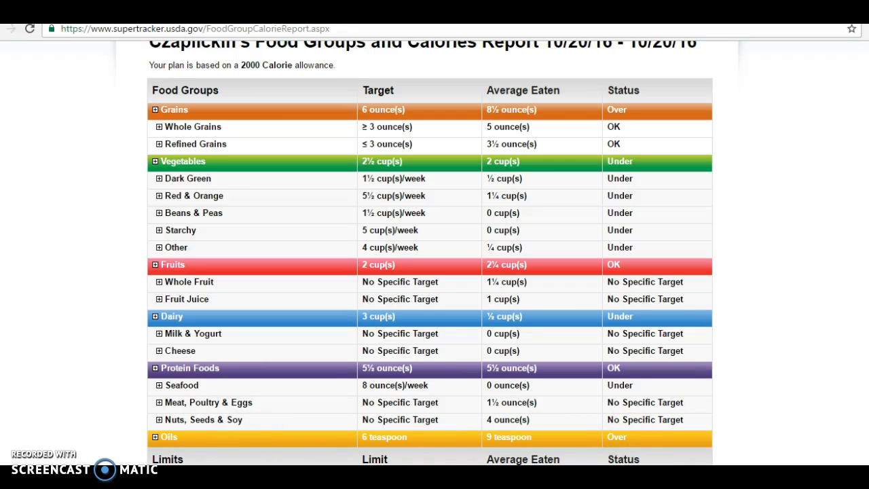
scroll(429, 253, "down", 1)
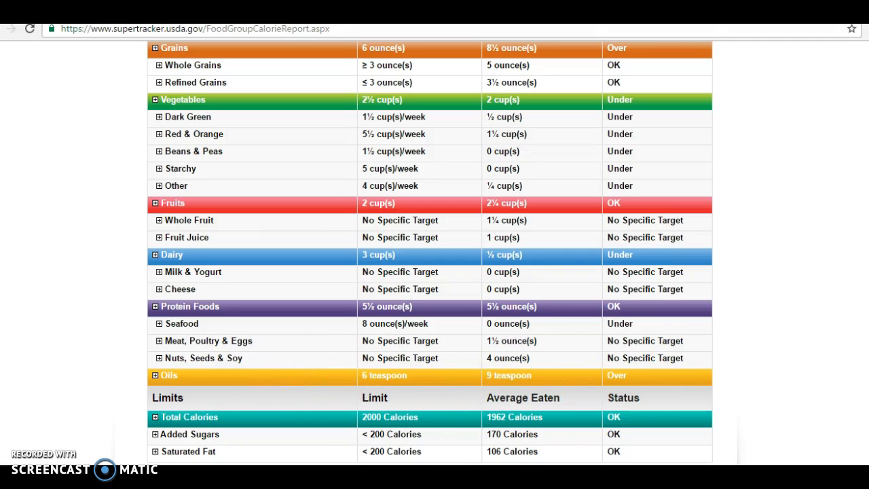
- Review the Limits section and confirm the 1962 calories total against the targets
scroll(435, 252, "up", 3)
scroll(435, 251, "down", 2)
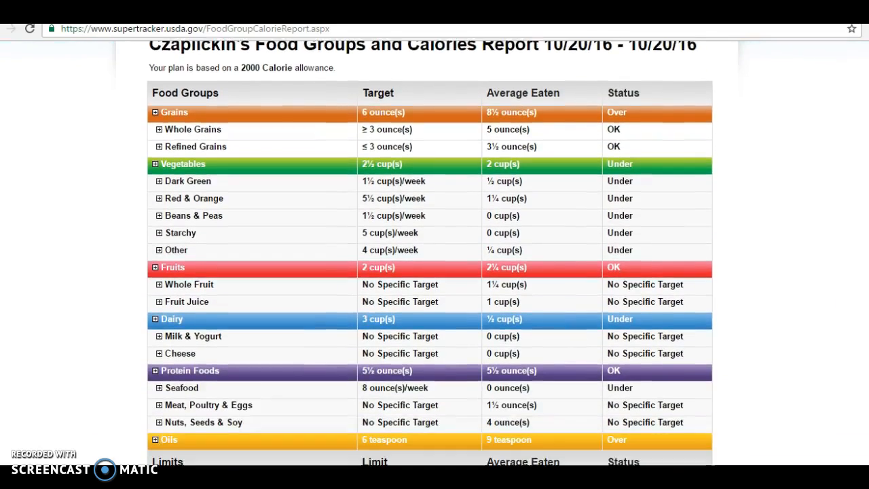
scroll(434, 251, "up", 2)
scroll(435, 251, "down", 1)
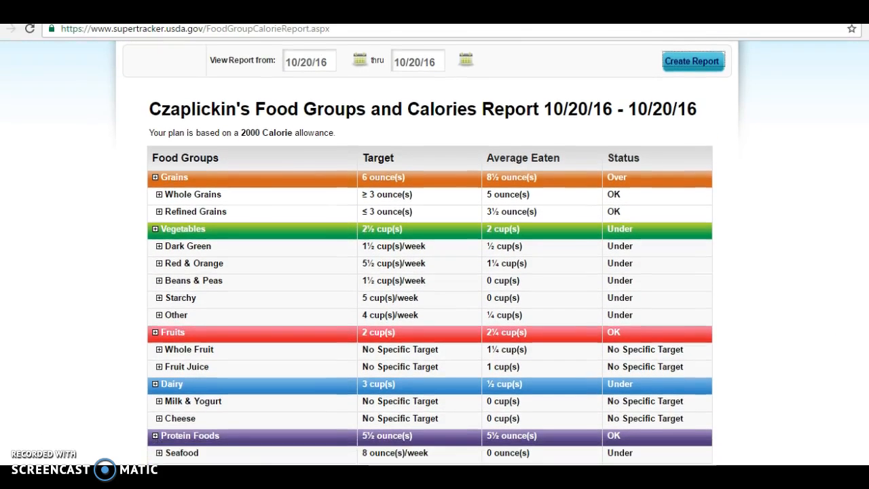
scroll(435, 252, "down", 2)
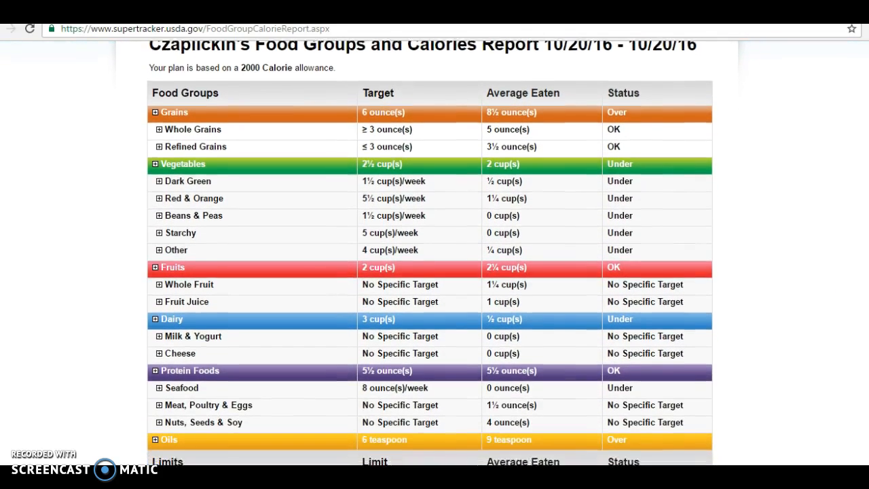
scroll(435, 251, "down", 1)
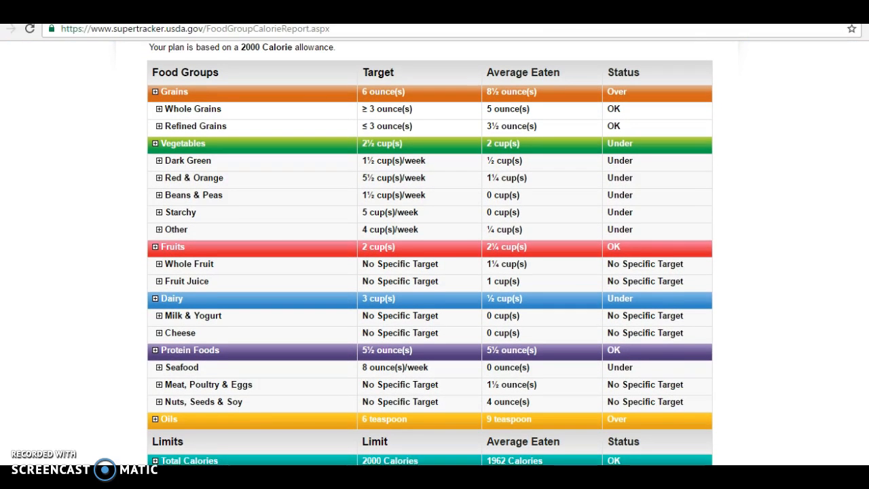
scroll(435, 252, "down", 1)
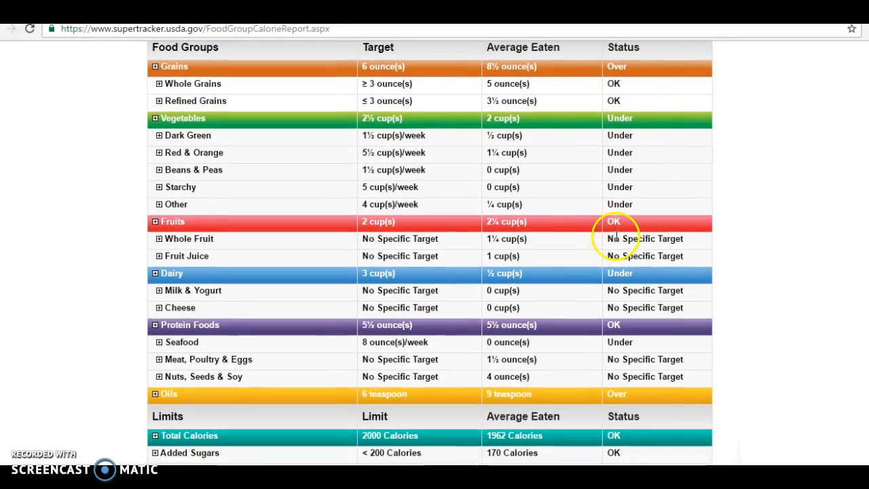
scroll(435, 251, "down", 1)
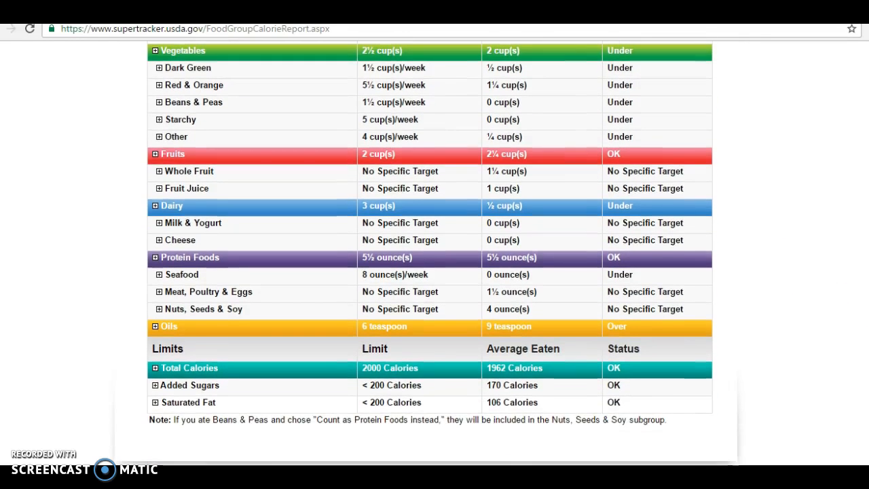
scroll(435, 251, "up", 4)
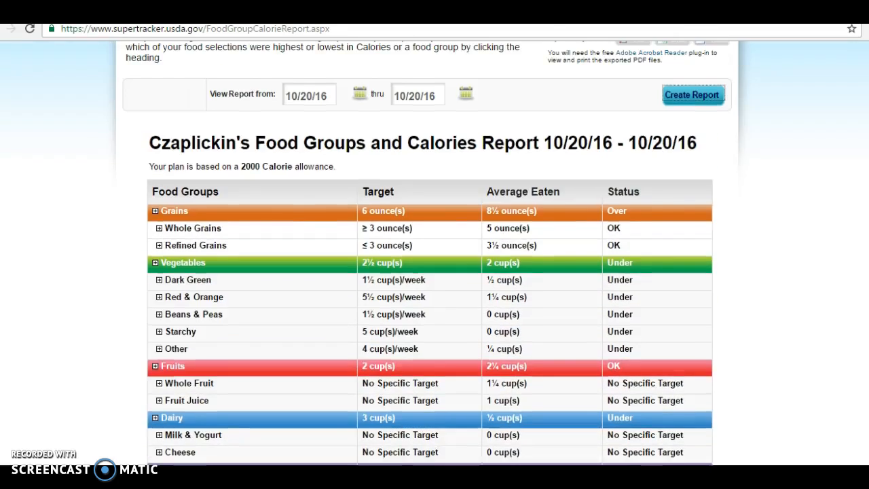
scroll(855, 295, "down", 2)
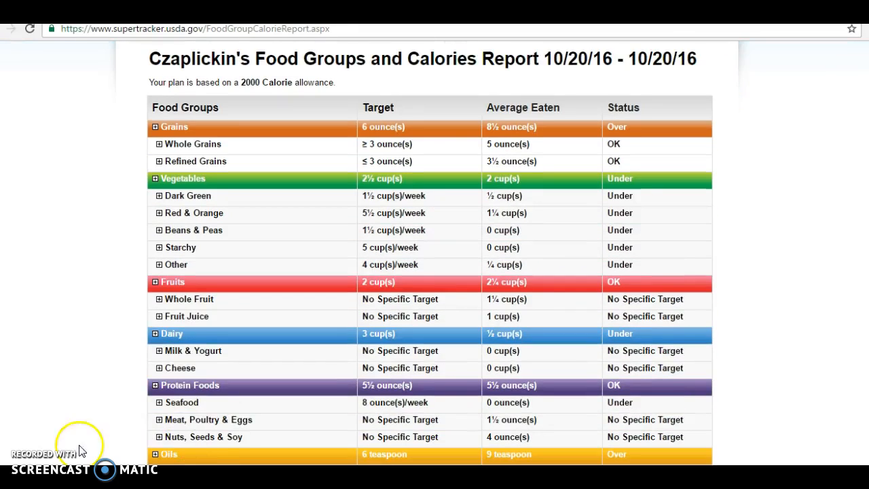
scroll(345, 178, "up", 4)
- Open the 10/20/16 Nutrients Report and scan its nutrients table
left_click(344, 174)
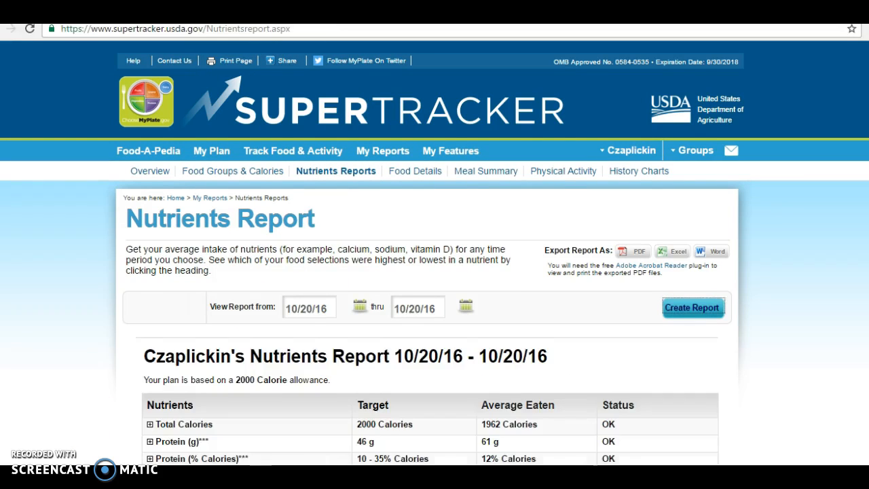
scroll(435, 272, "down", 3)
scroll(434, 272, "down", 2)
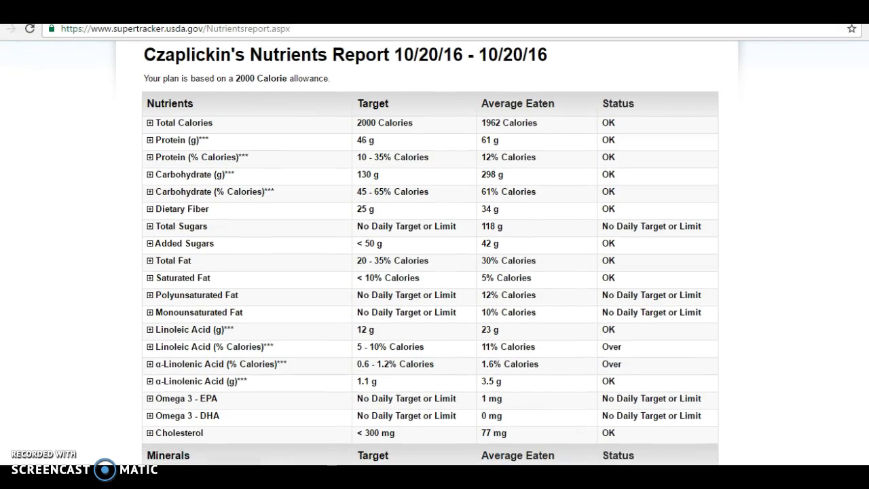
scroll(434, 272, "down", 2)
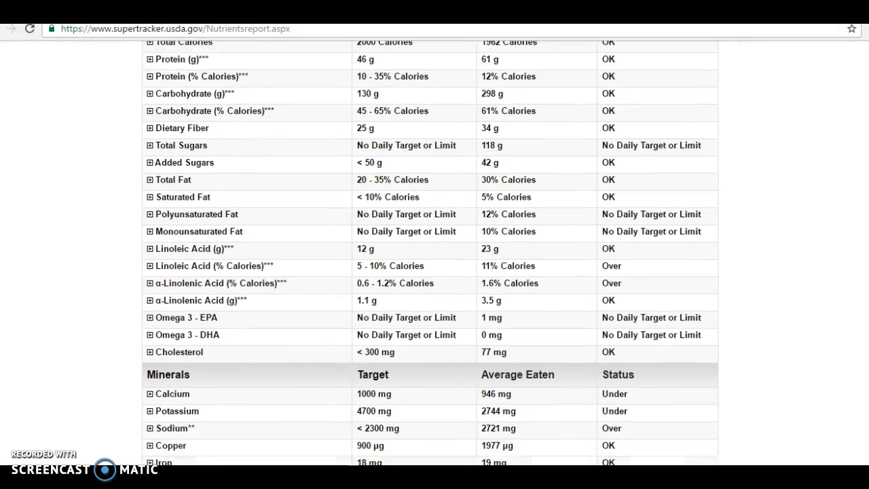
scroll(435, 272, "down", 4)
scroll(435, 272, "down", 2)
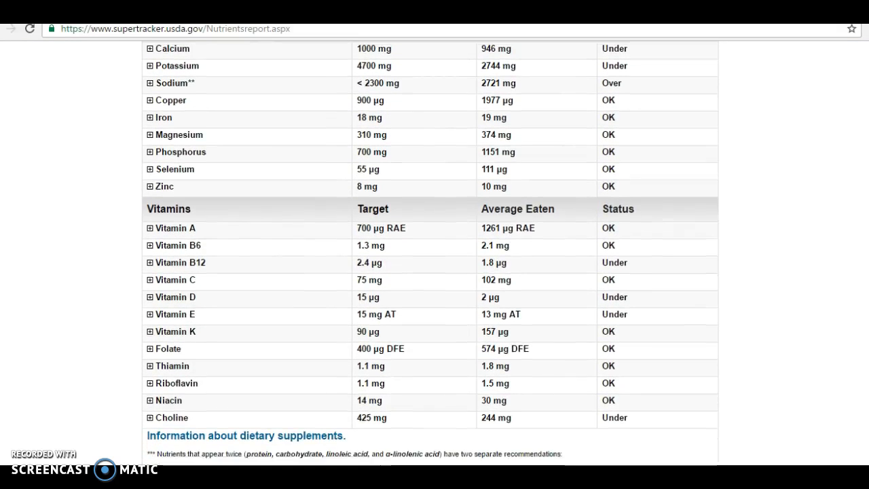
scroll(431, 254, "up", 3)
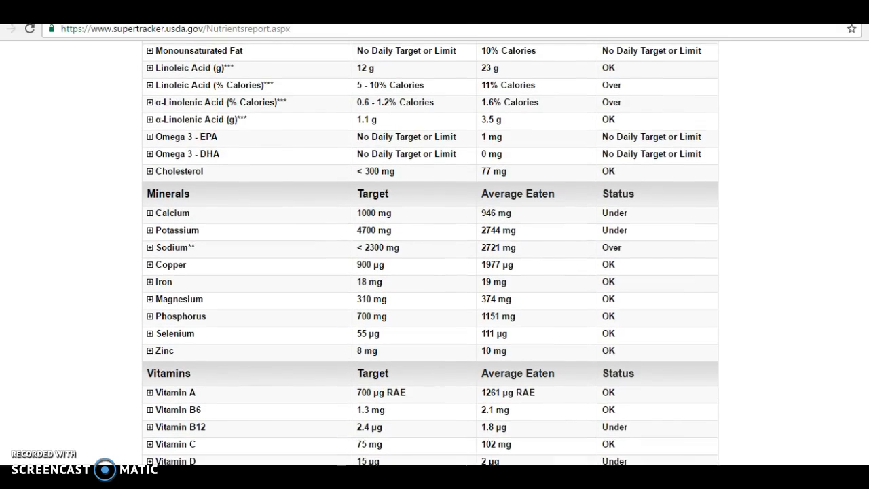
scroll(430, 254, "up", 2)
scroll(430, 254, "up", 3)
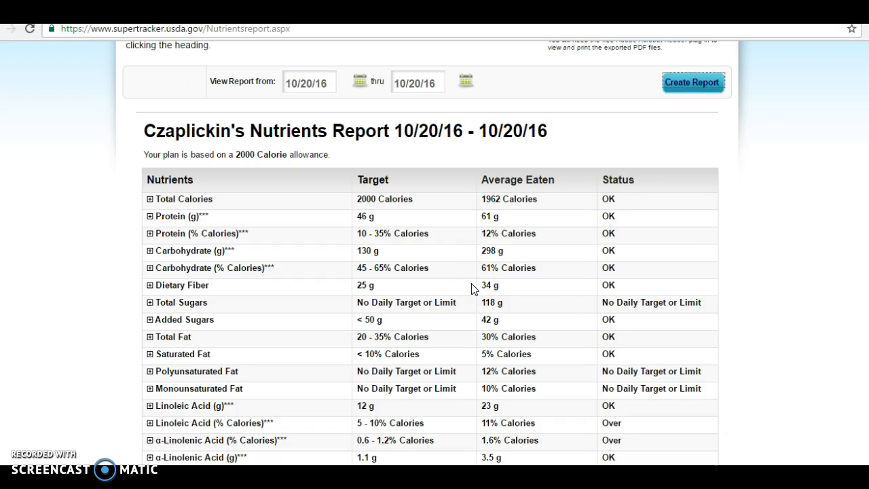
- Check the minerals and vitamins tables, noting sodium over its limit and 42 g added sugars
scroll(430, 254, "down", 2)
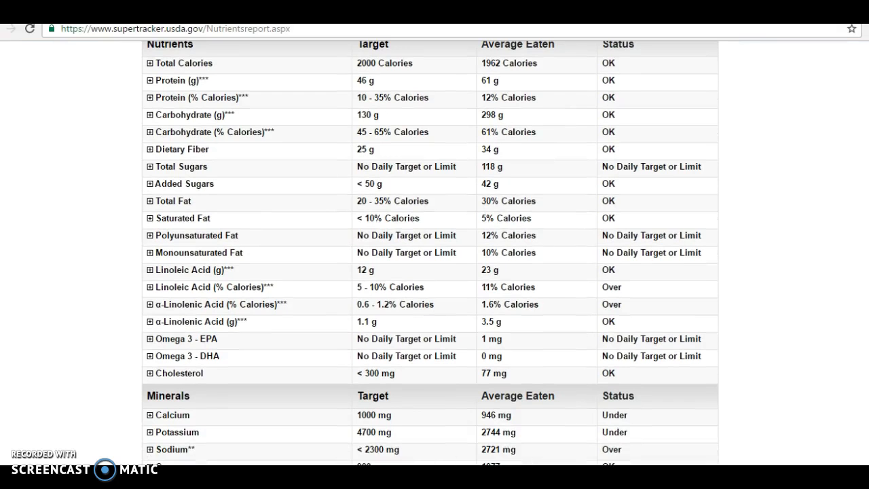
scroll(430, 253, "down", 3)
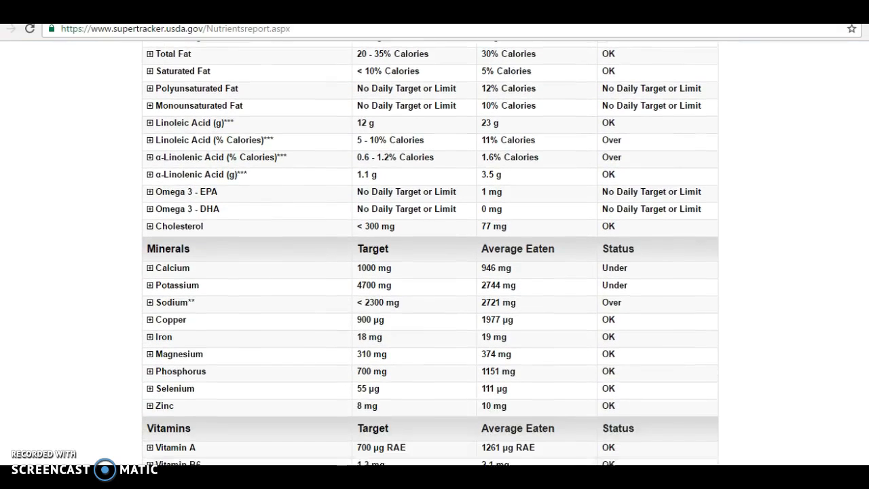
scroll(429, 253, "down", 3)
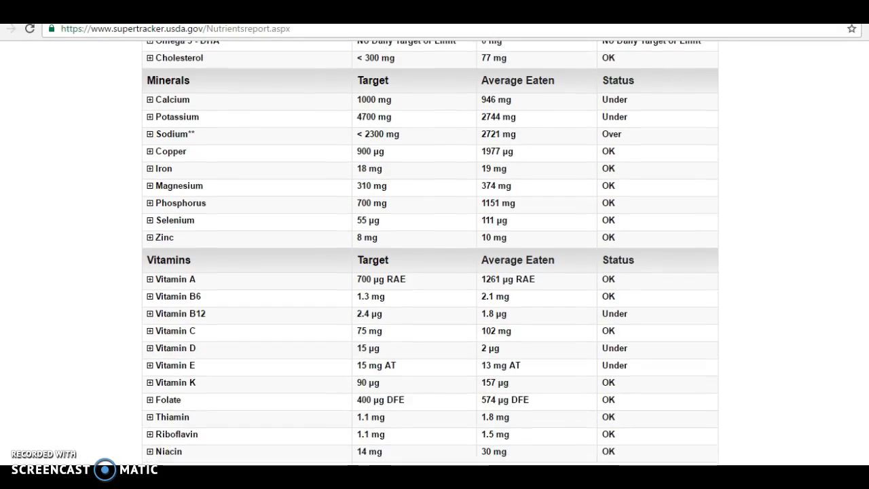
scroll(430, 253, "up", 6)
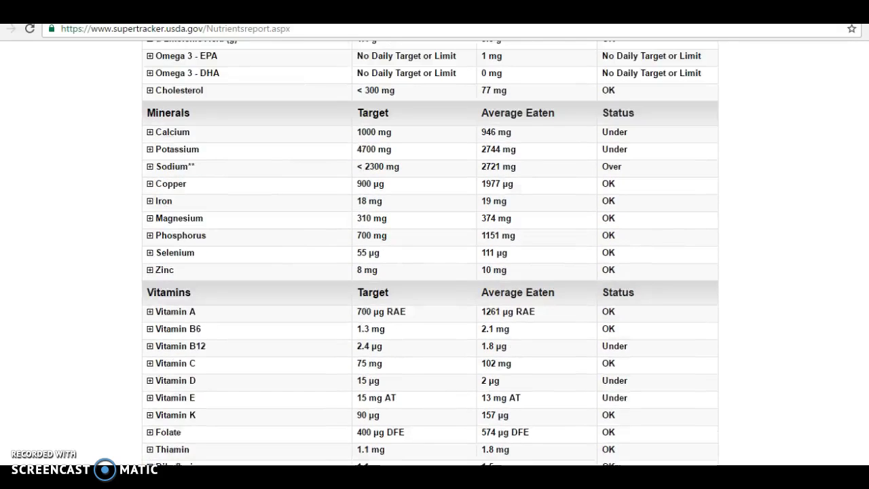
scroll(430, 253, "up", 1)
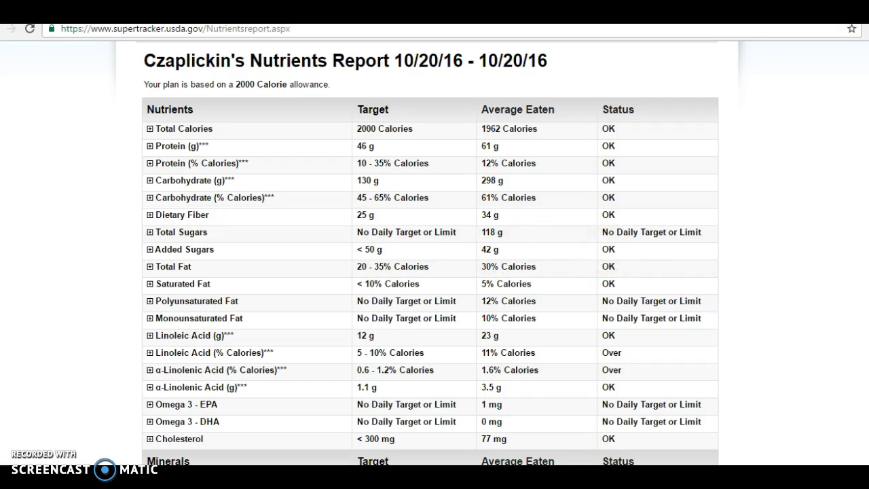
scroll(435, 253, "up", 1)
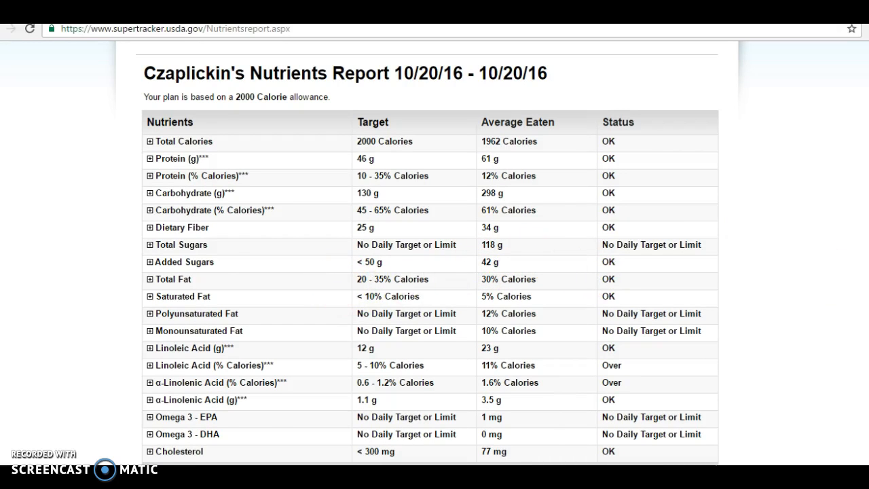
scroll(429, 254, "up", 2)
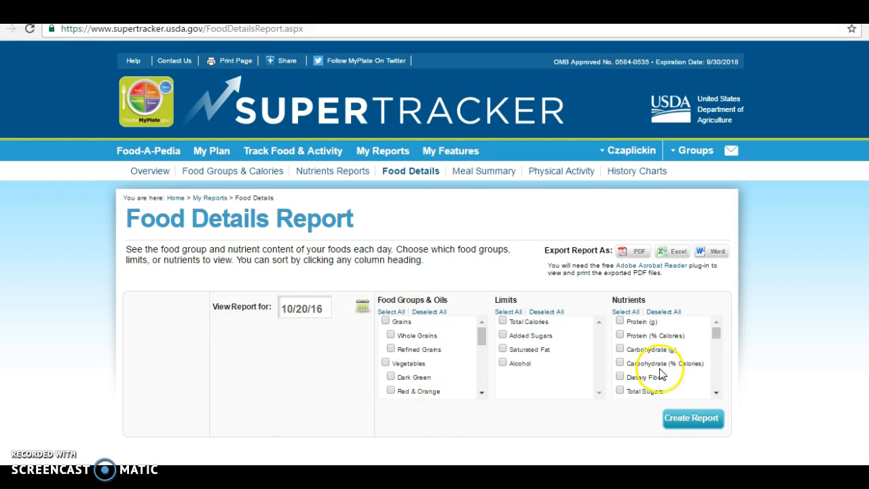
- Add Sodium to the Food Details report and view per-food sodium totalling 2721 mg
left_click_drag(716, 331, 718, 355)
left_click(620, 358)
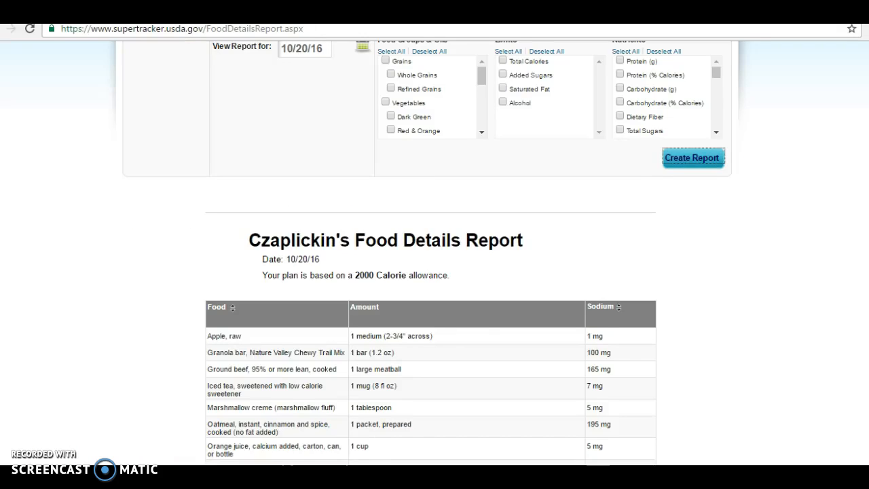
scroll(431, 253, "down", 3)
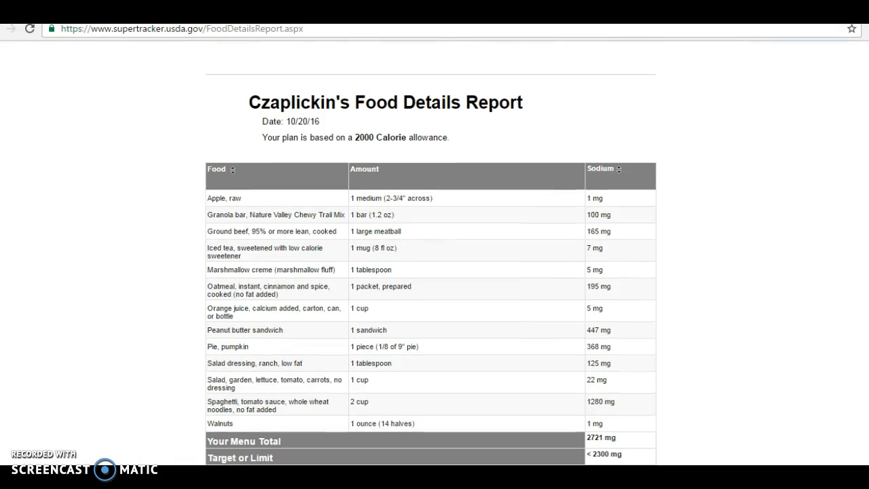
scroll(430, 253, "down", 2)
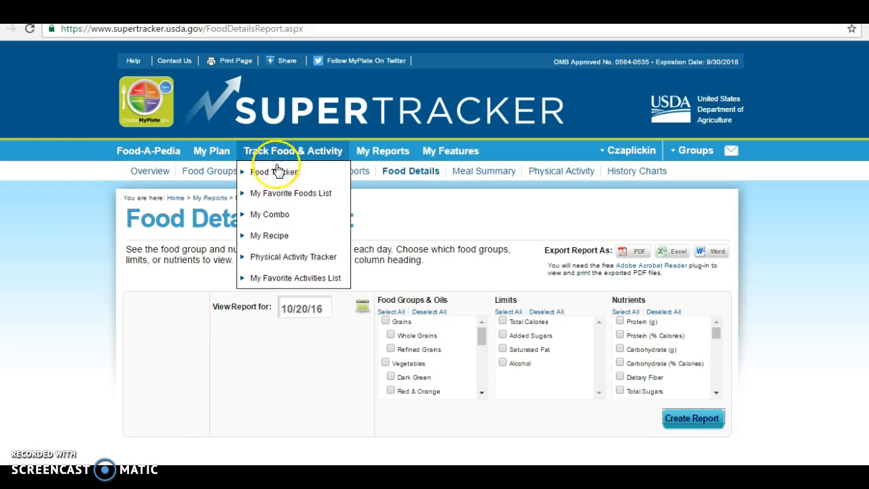
- Return to the 10/20/16 Food Tracker and look over the meals logged for 1962 calories
left_click(276, 174)
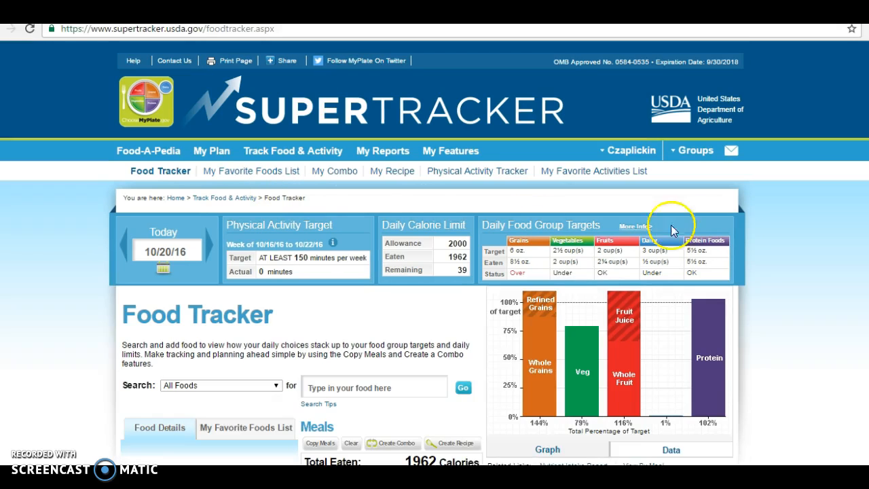
scroll(629, 141, "down", 2)
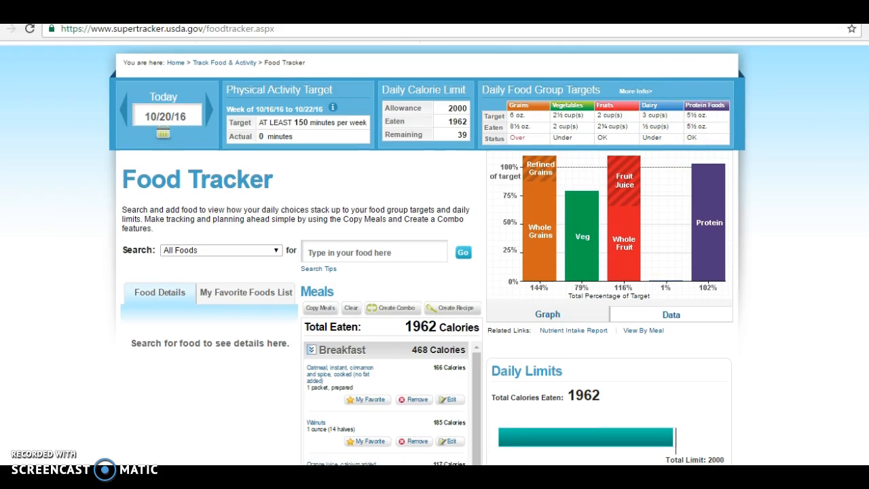
scroll(656, 114, "down", 3)
scroll(434, 251, "down", 1)
scroll(435, 251, "up", 5)
scroll(435, 251, "up", 1)
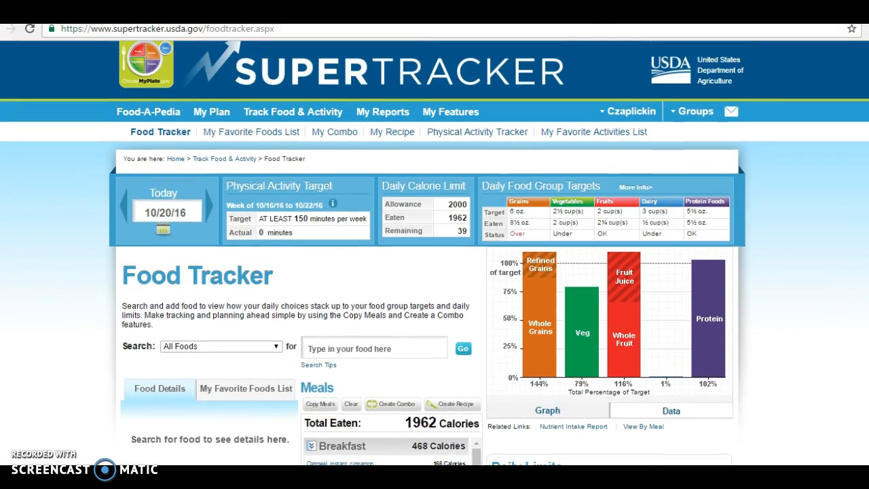